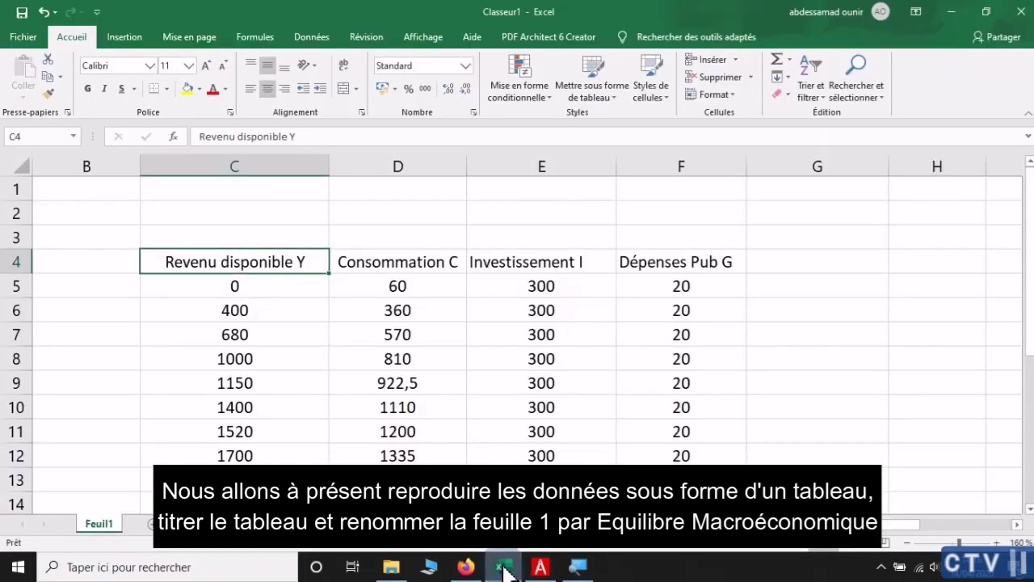
Merge C2:F3 and enter a vertically centred, bold title 'Equilibre macroéconomique'
left_click(258, 358)
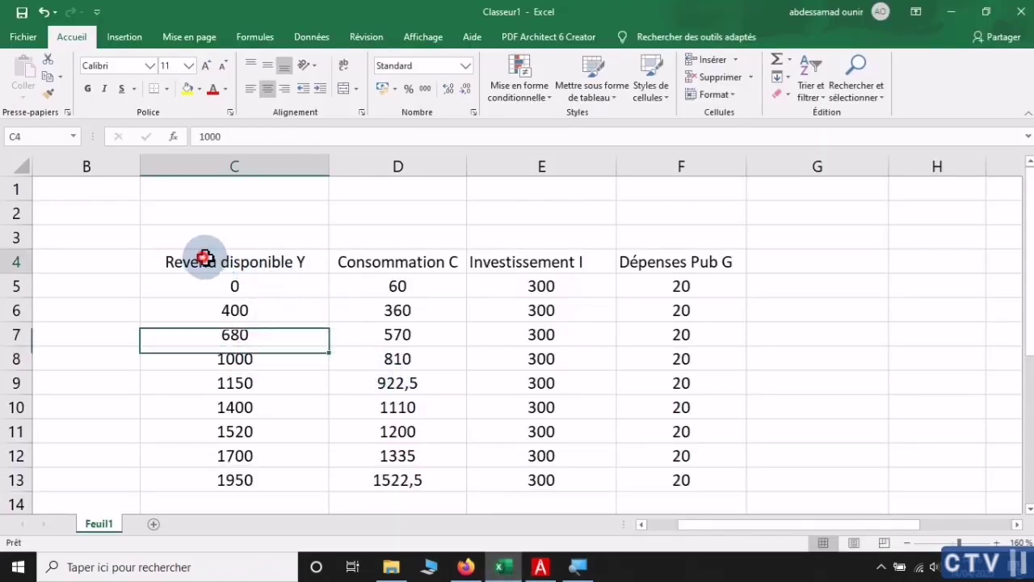
mouse_move(205, 261)
left_mouse_down()
mouse_move(389, 282)
mouse_move(671, 487)
left_mouse_up()
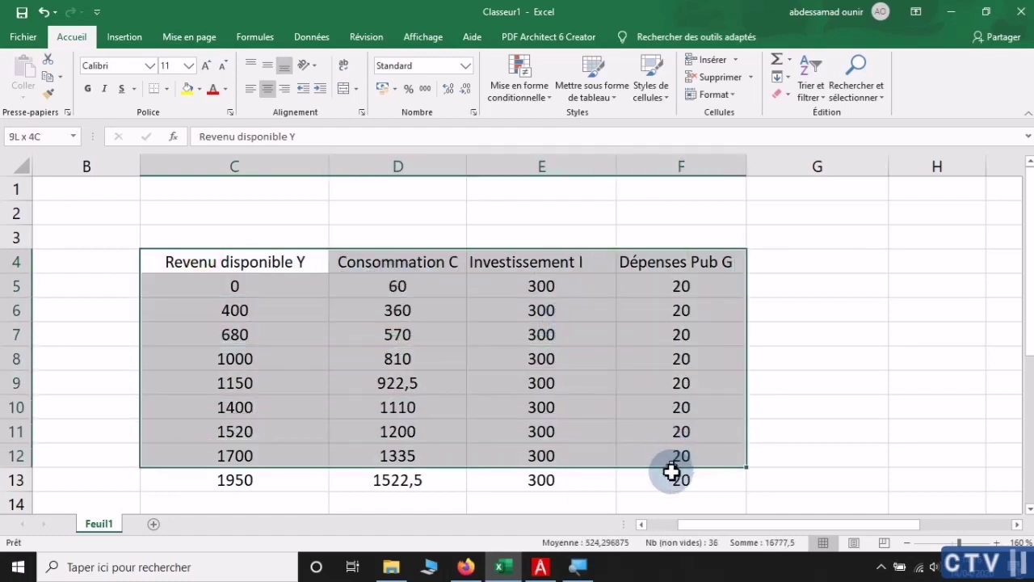
mouse_move(166, 212)
left_mouse_down()
mouse_move(437, 261)
mouse_move(674, 238)
left_mouse_up()
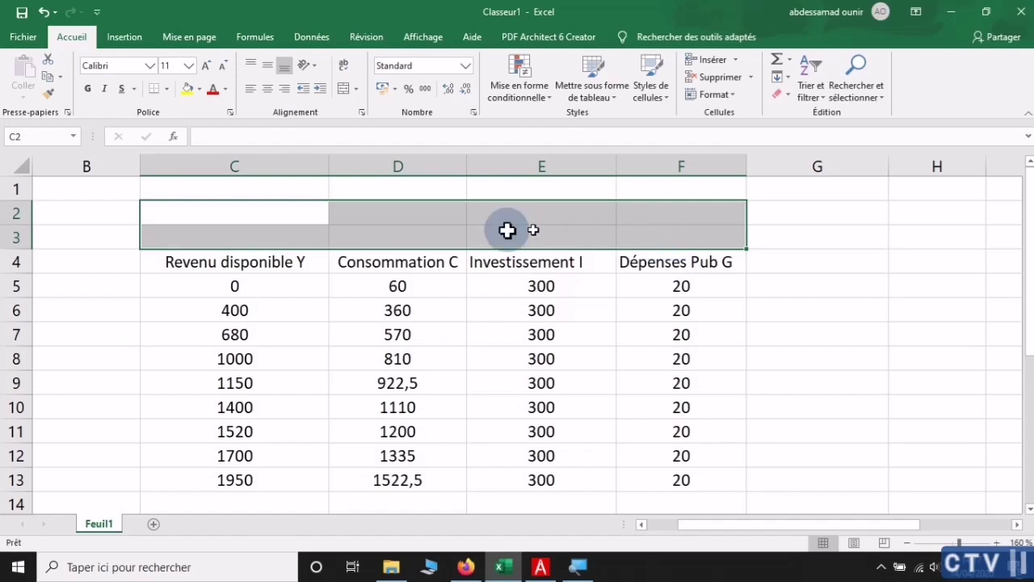
left_click(344, 88)
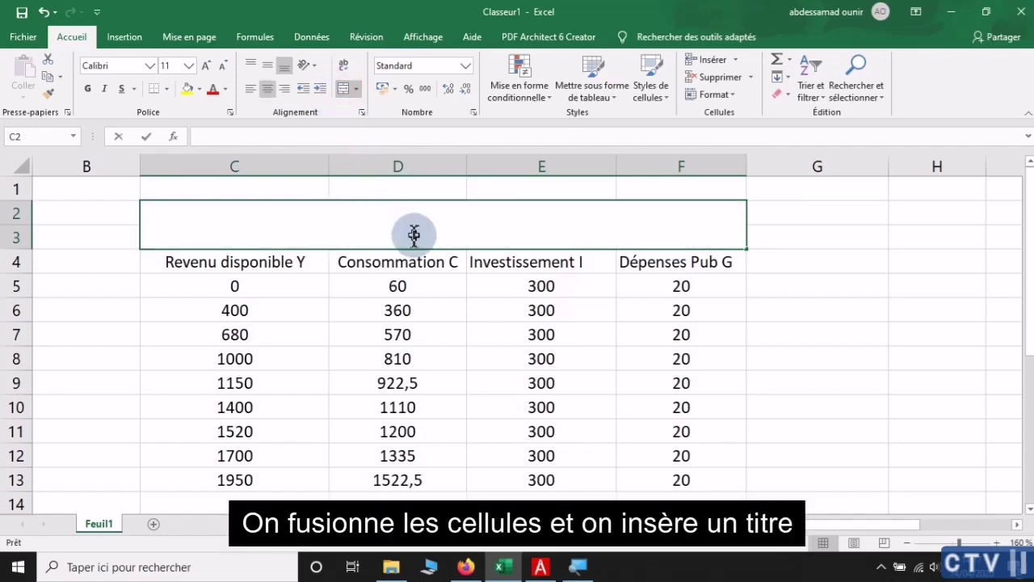
type("Equili")
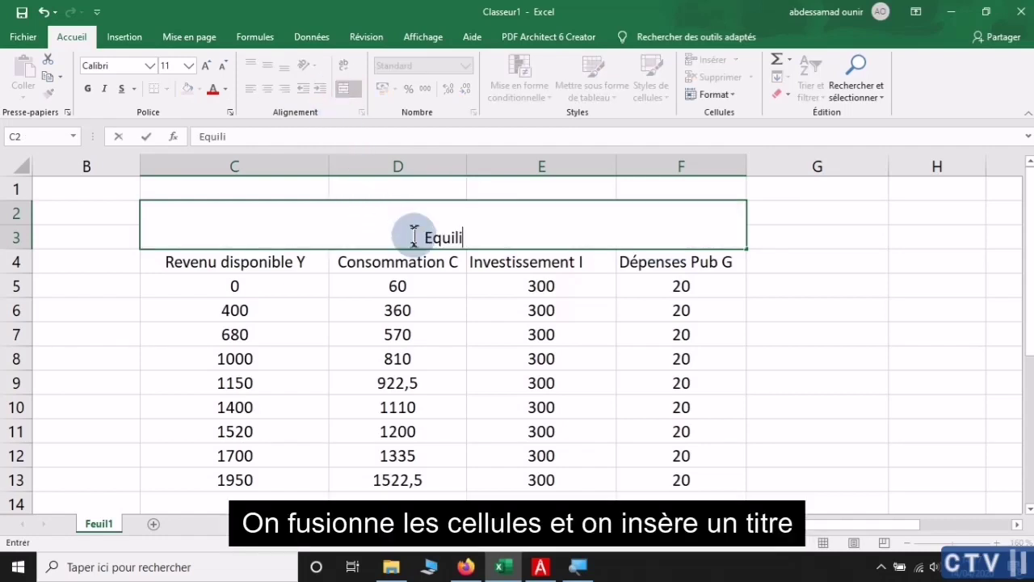
type("bre macr")
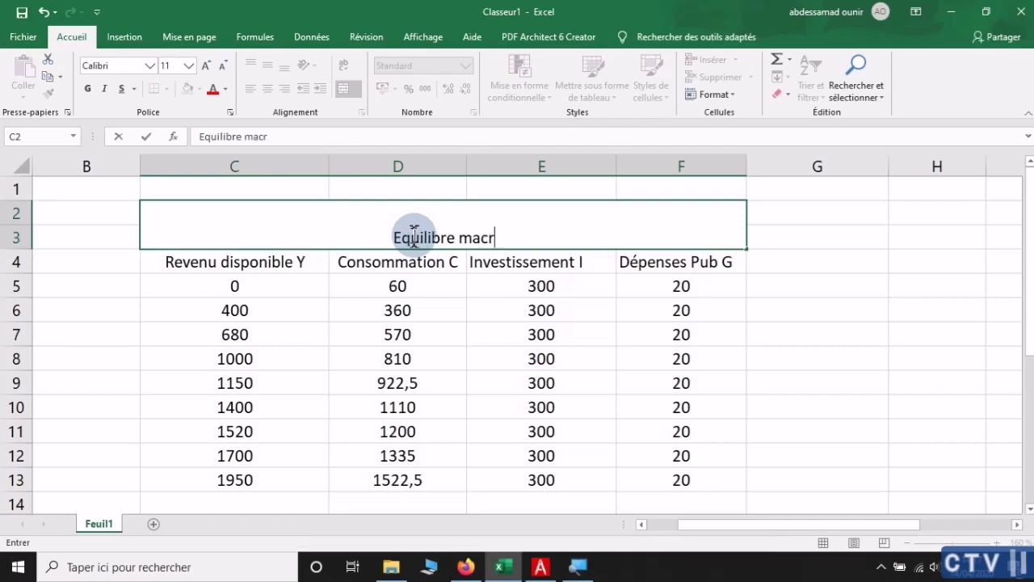
type("oéconomique")
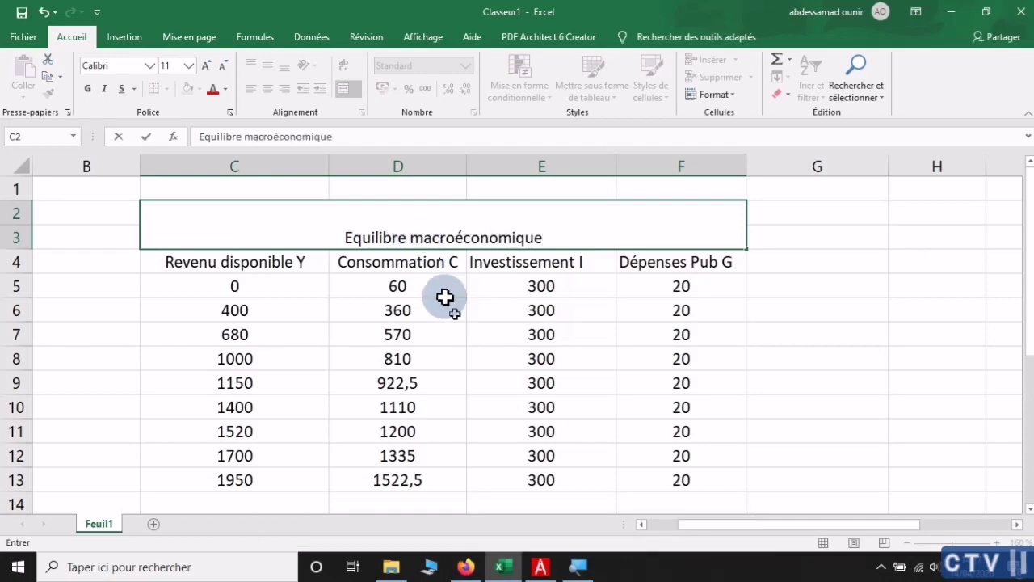
left_click(437, 309)
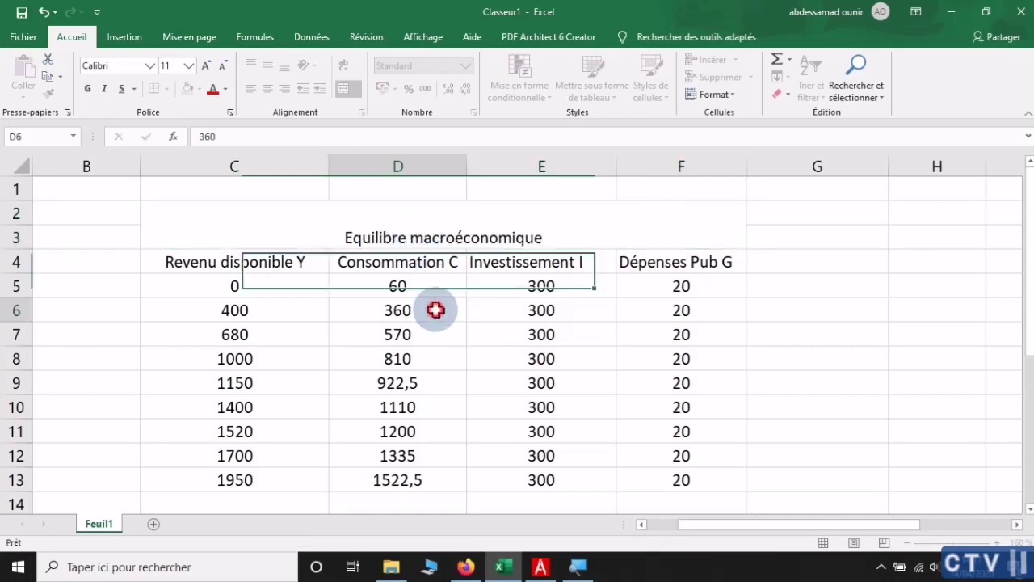
left_click(399, 222)
left_click(267, 66)
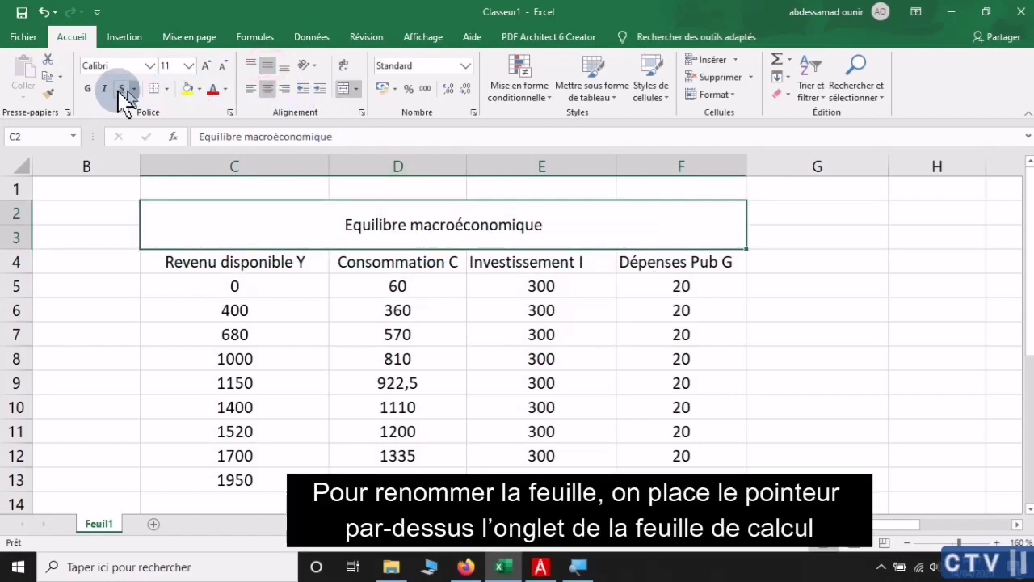
left_click(87, 89)
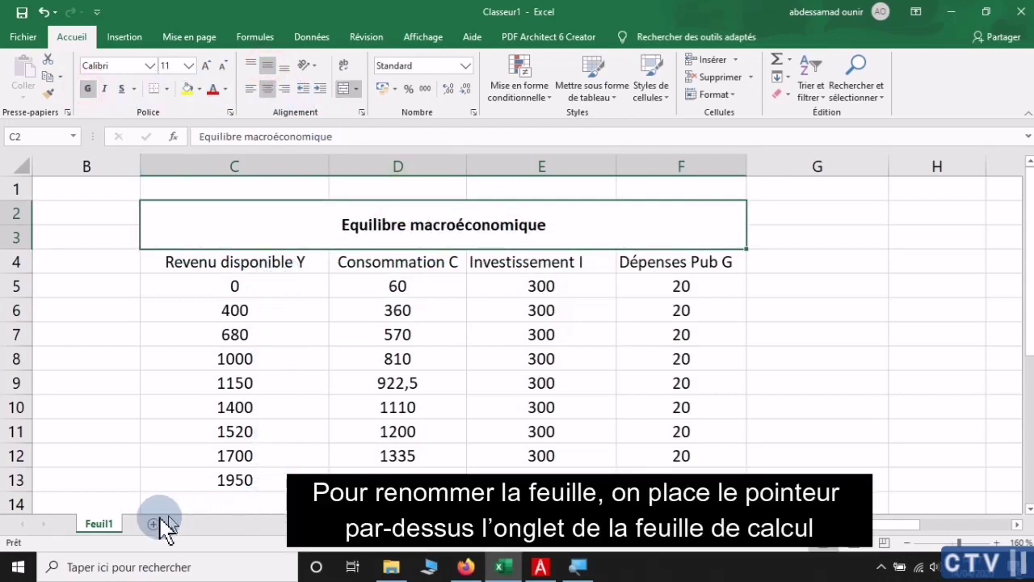
Rename sheet Feuil1 to 'Equilibre macroéconomique'
right_click(102, 526)
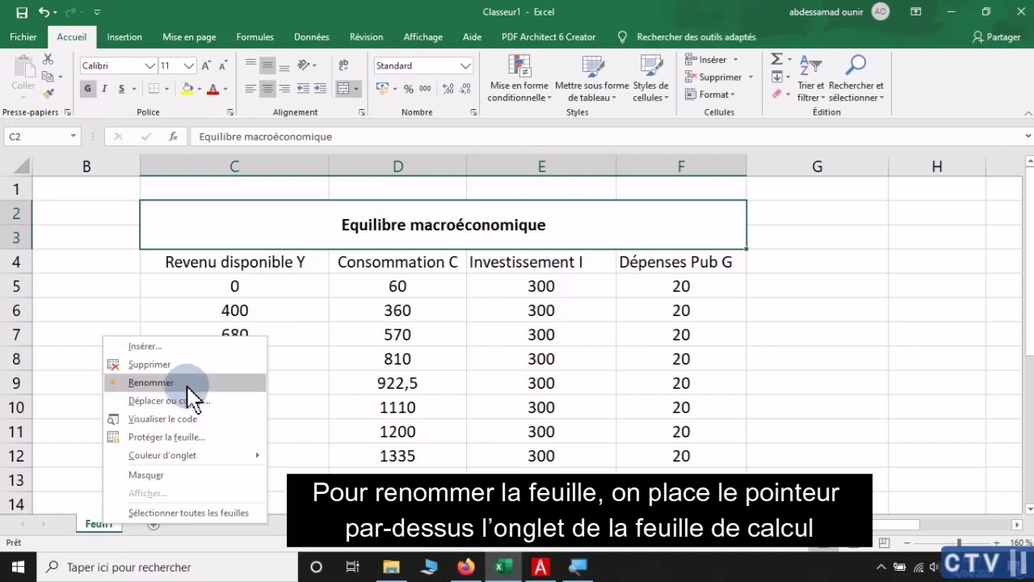
left_click(186, 385)
type("Equi")
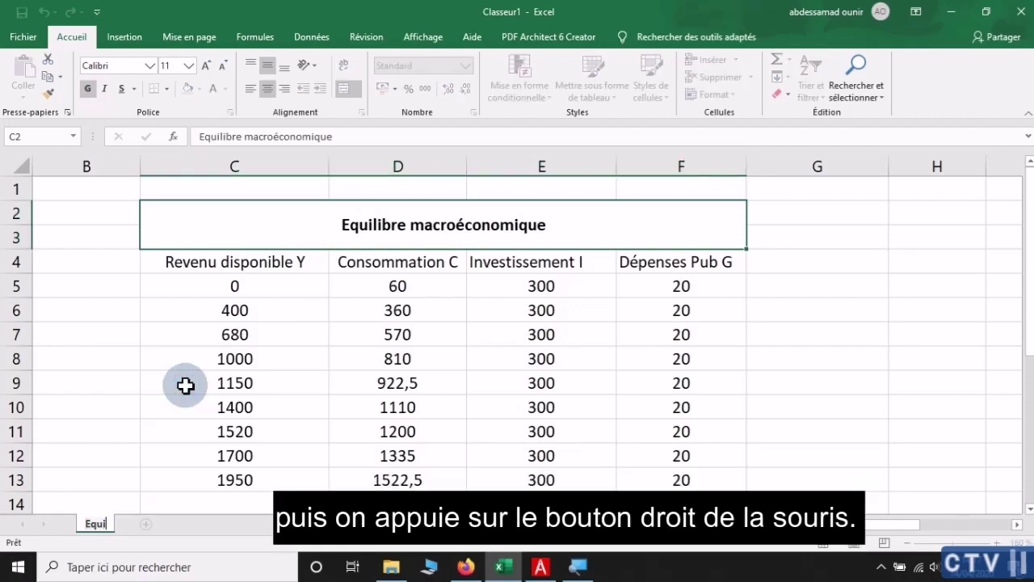
type("libre macroéconomique")
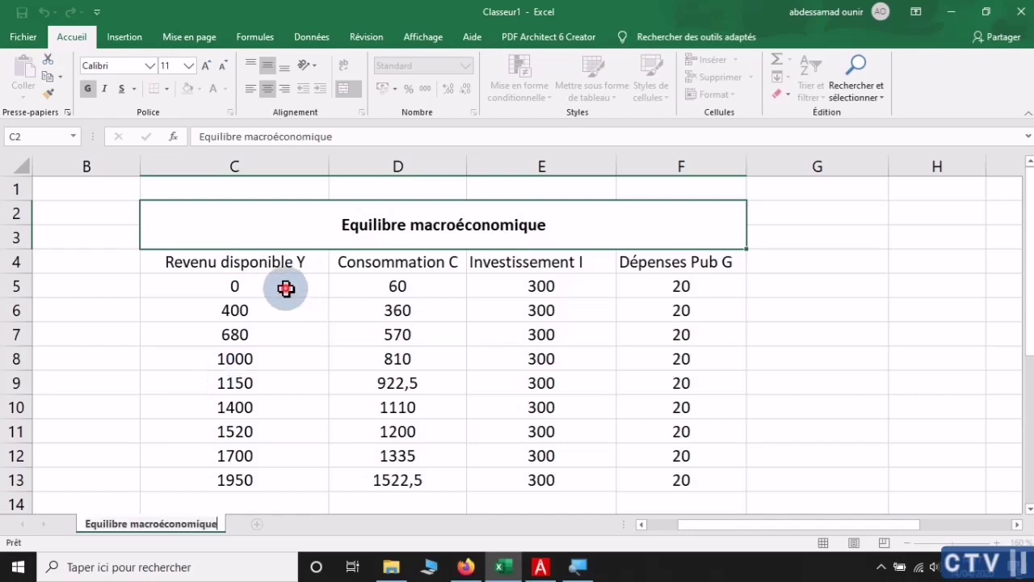
left_click(290, 289)
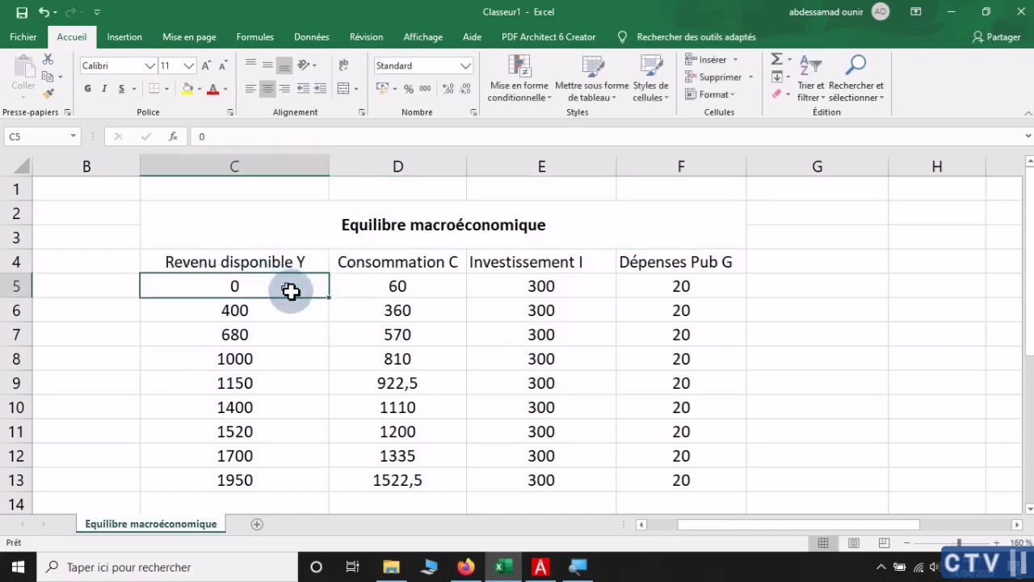
left_click(540, 566)
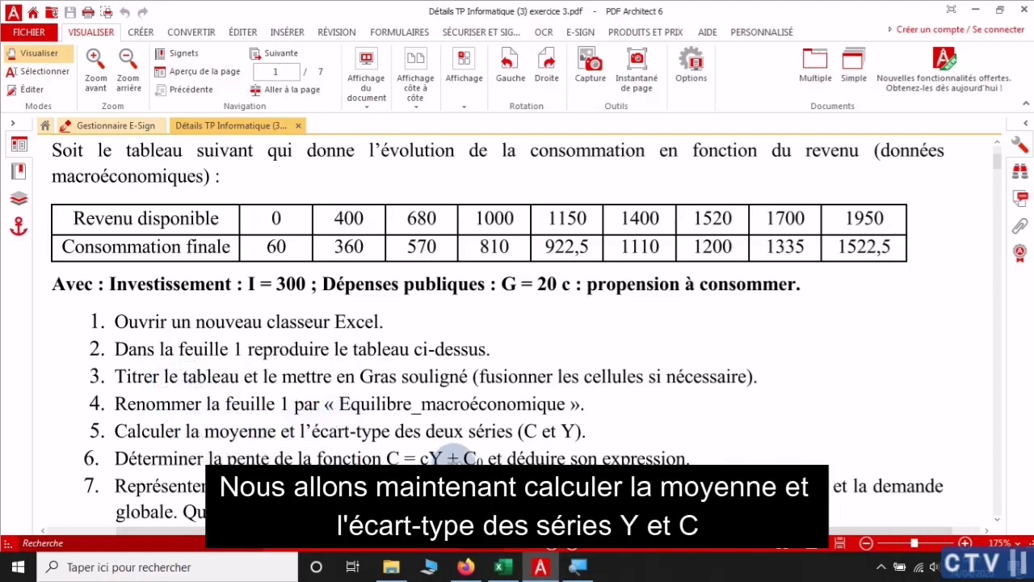
left_click(510, 568)
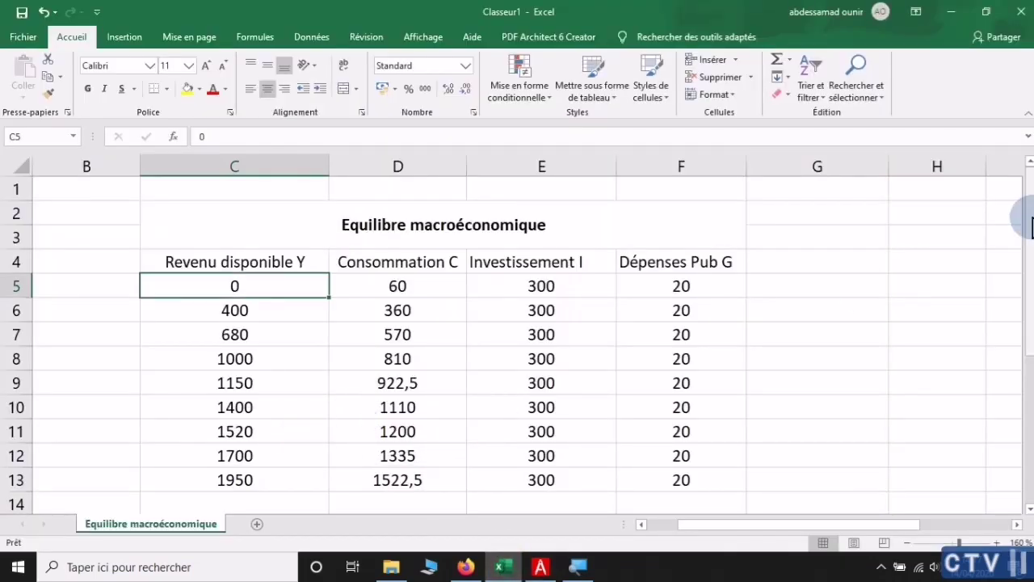
Enter =MOYENNE(C5:C13) in C15 and copy it across to the consumption column
left_click_drag(1032, 228, 1032, 275)
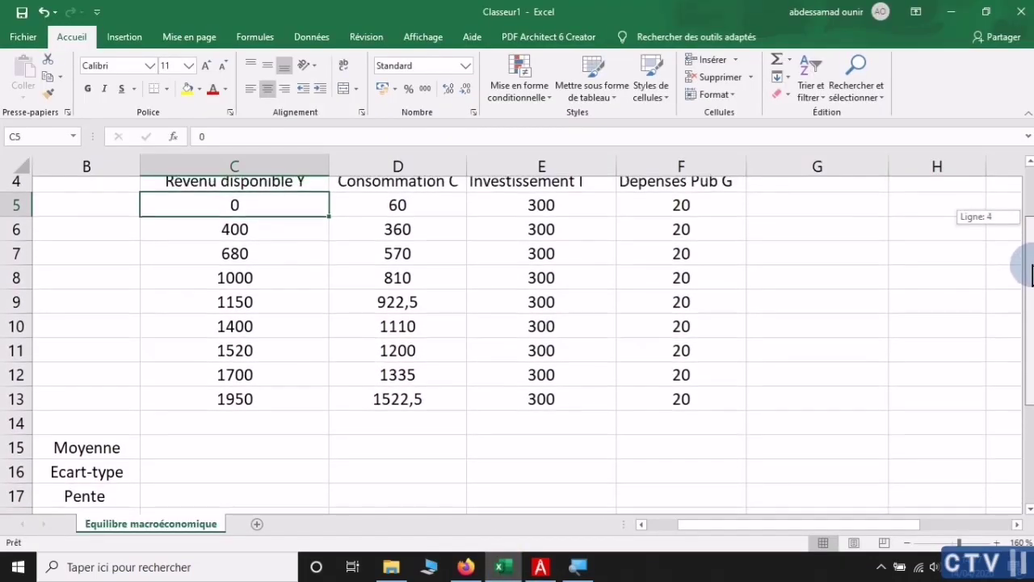
left_click(252, 452)
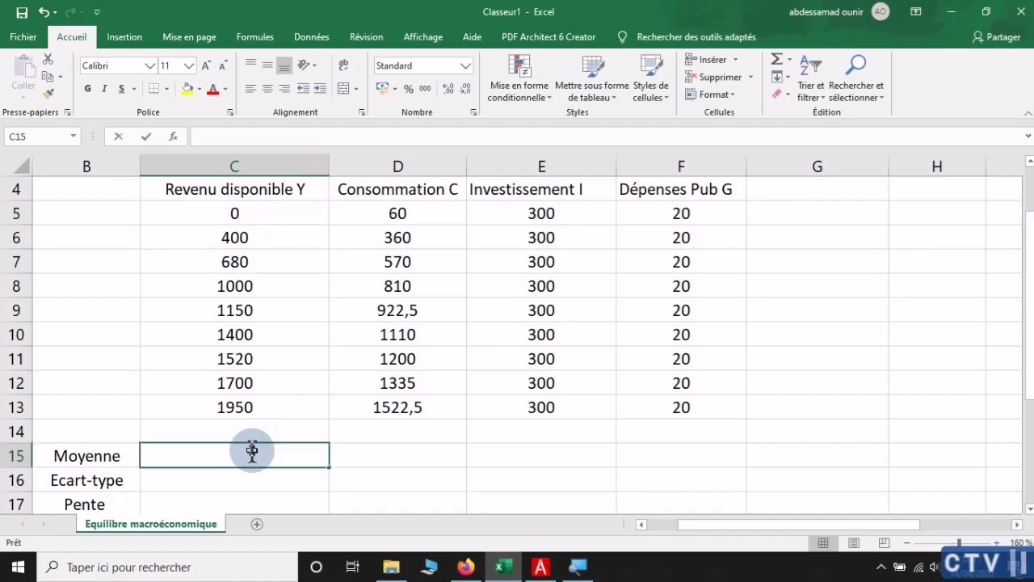
type("=moy")
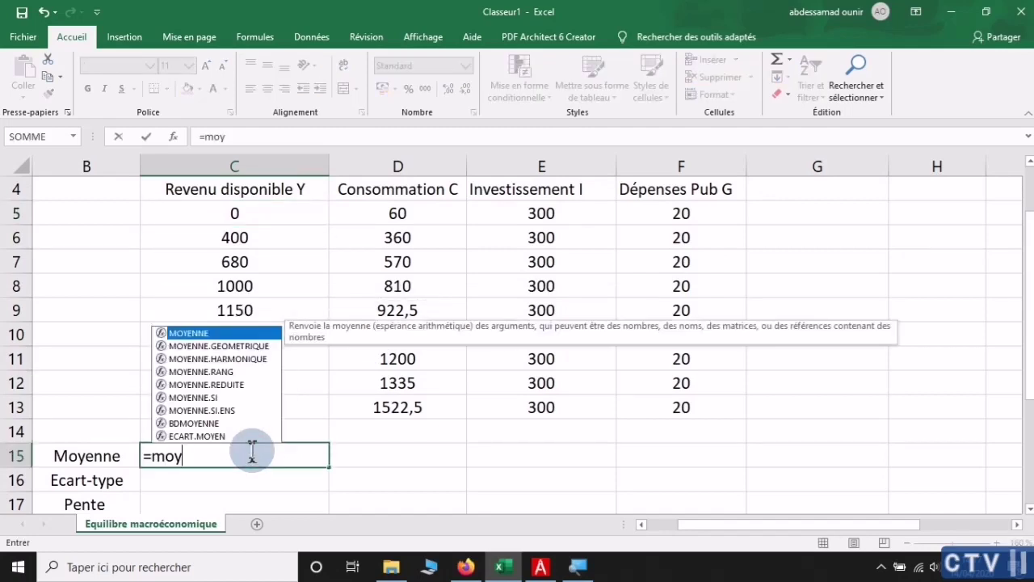
type("enne(")
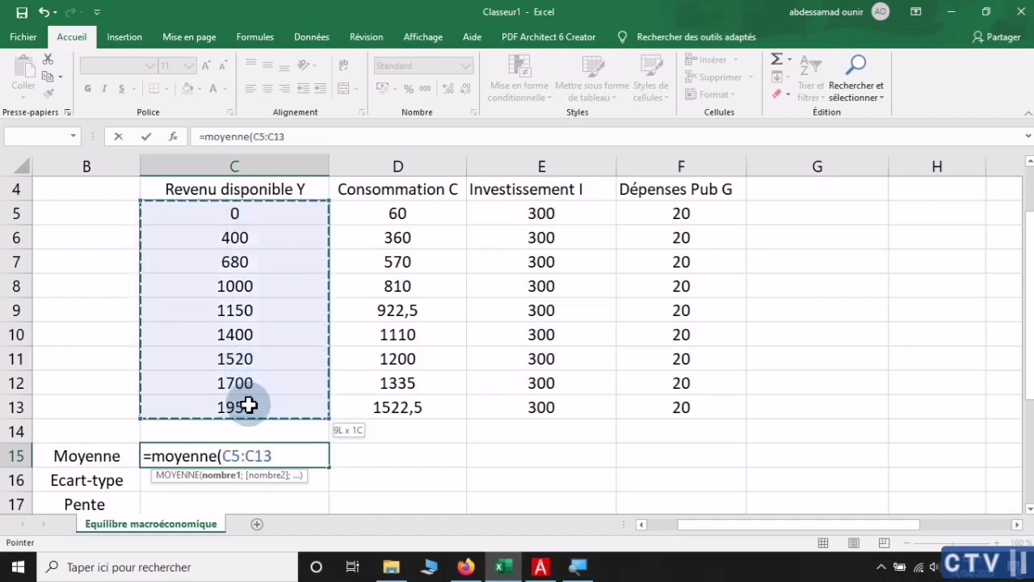
left_click_drag(243, 213, 248, 406)
key("Return")
left_click(297, 455)
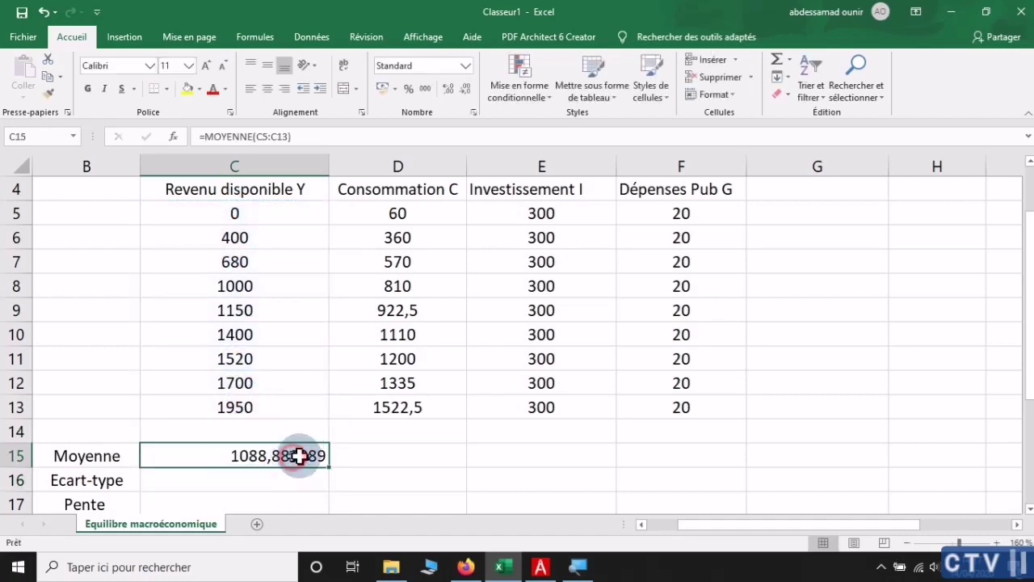
left_click_drag(330, 467, 404, 464)
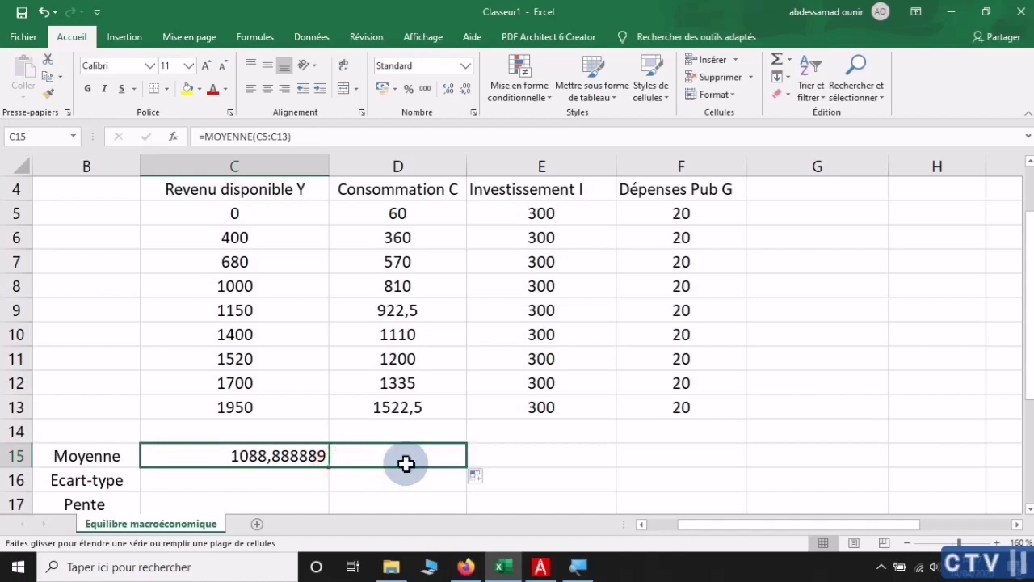
Enter =ECARTYPE.STANDARD(C5:C13) in C16 and copy it across to consumption
left_click(266, 483)
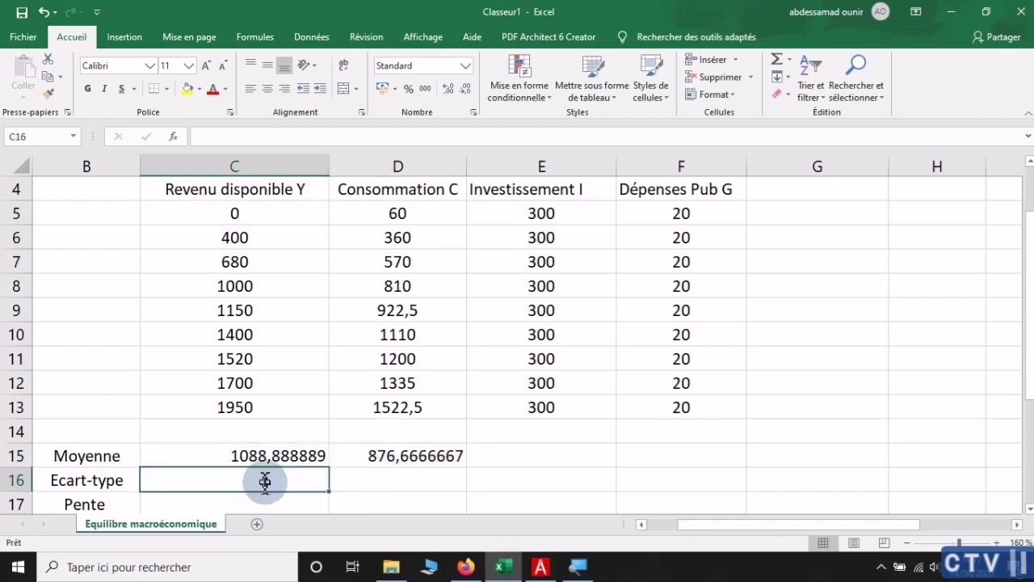
type("=ecr")
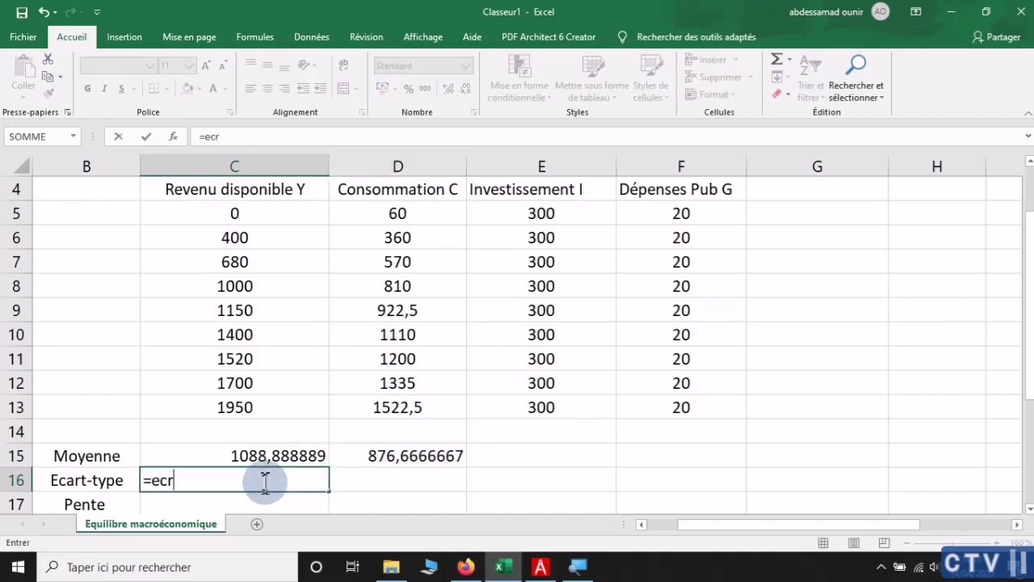
key("BackSpace")
type("art")
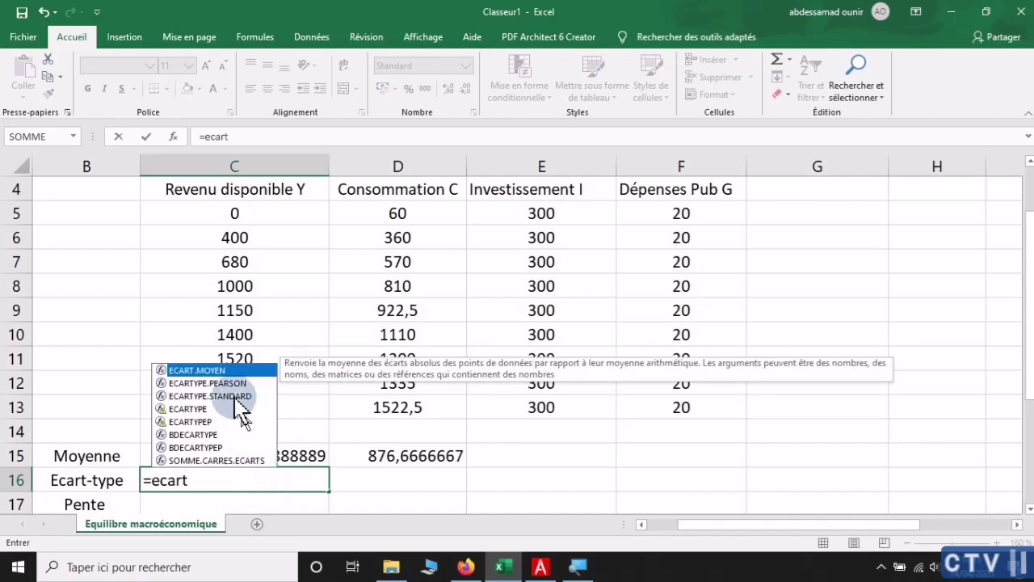
double_click(212, 395)
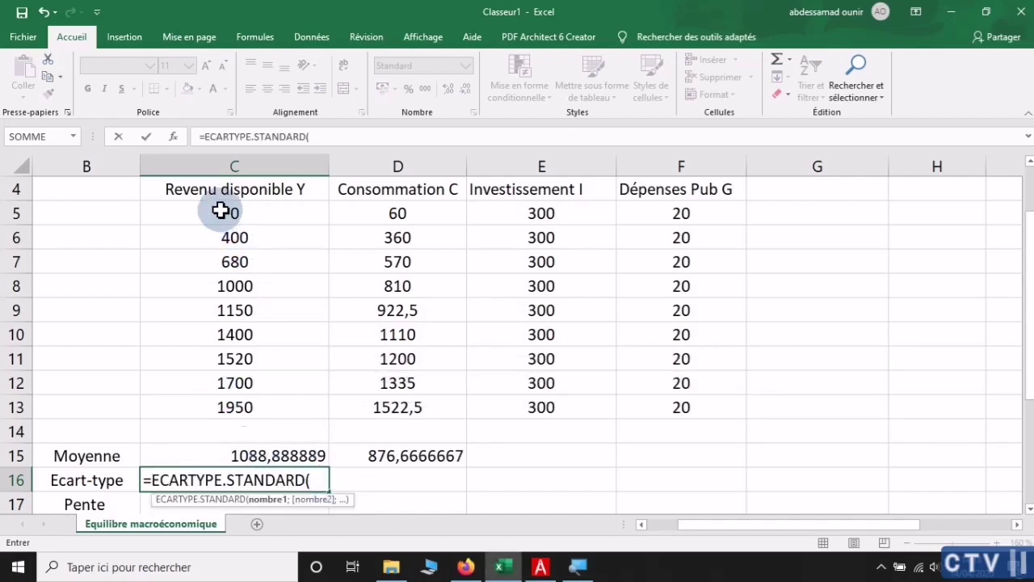
left_click_drag(221, 211, 236, 407)
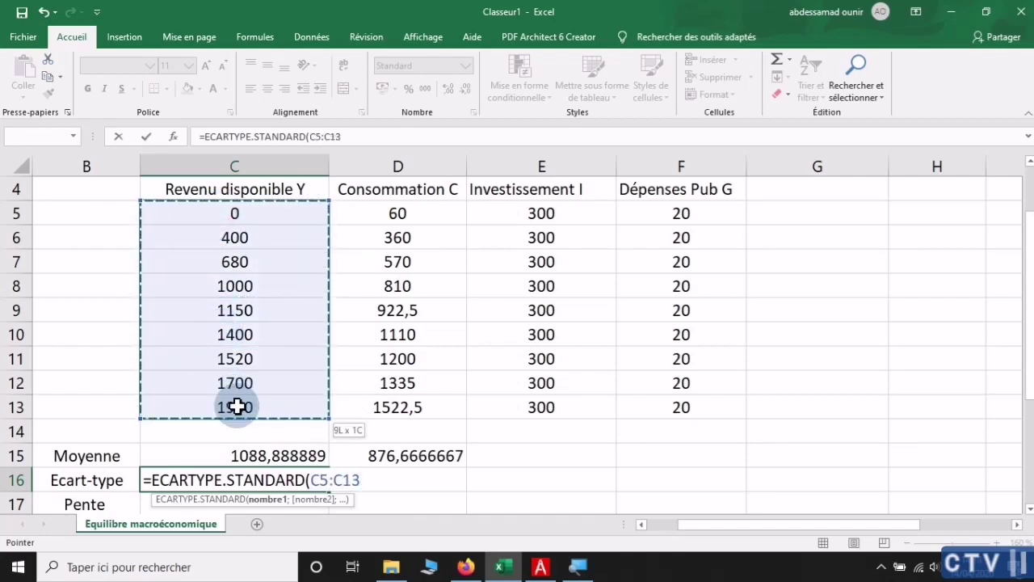
key("Return")
left_click(307, 457)
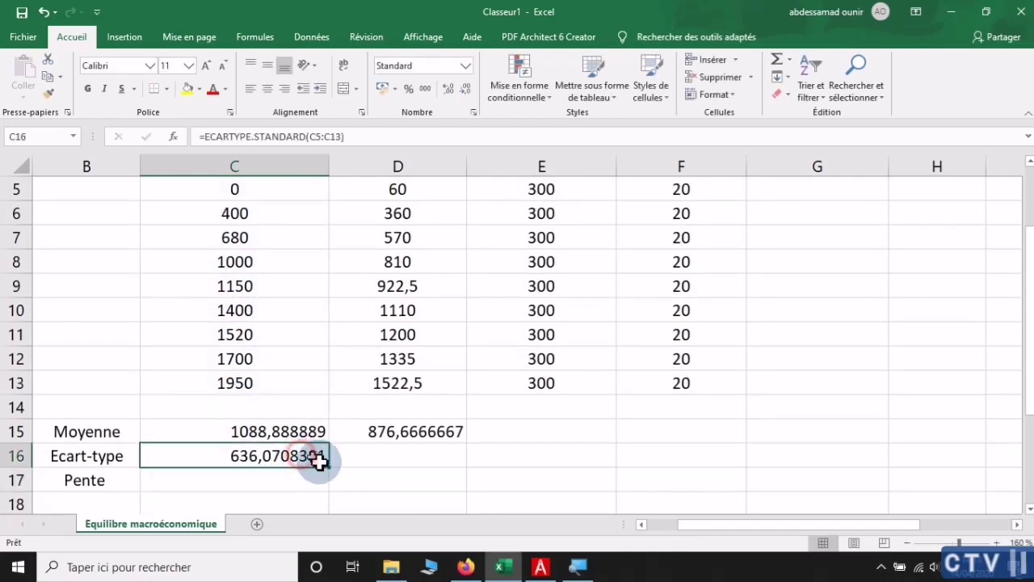
left_click_drag(331, 469, 451, 470)
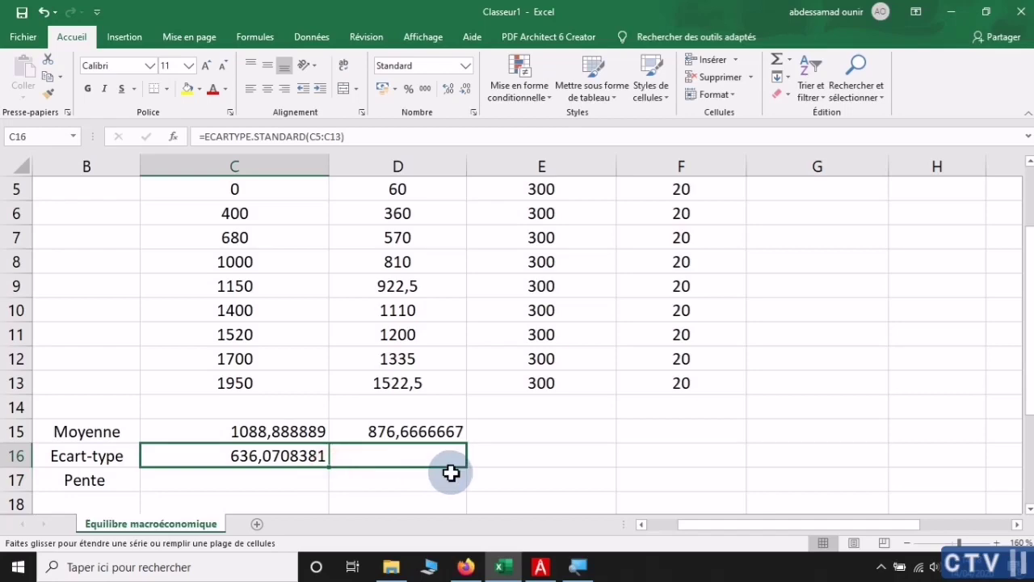
Choose cell C17 for the slope after consulting the exercise PDF
left_click(267, 481)
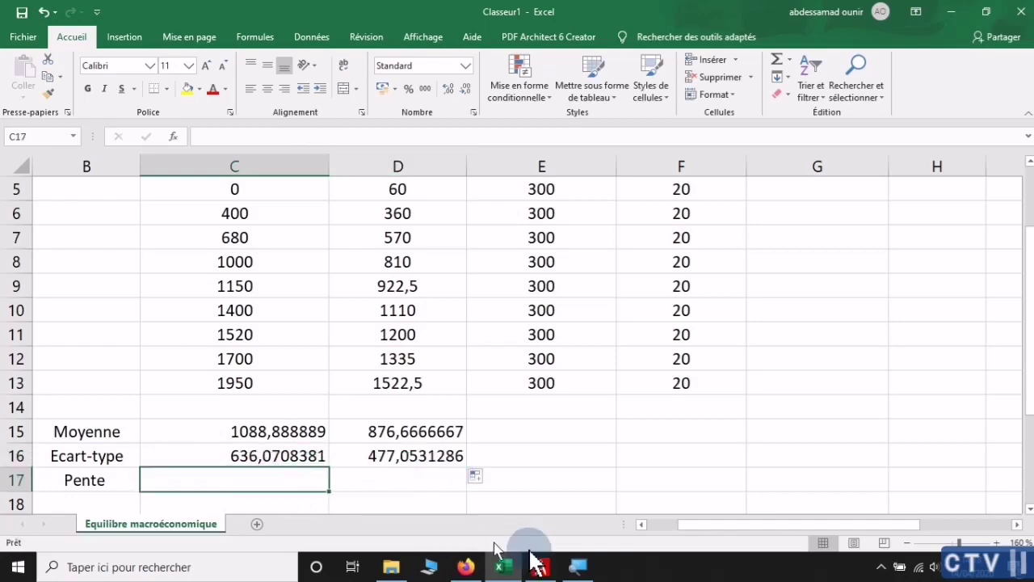
left_click(549, 572)
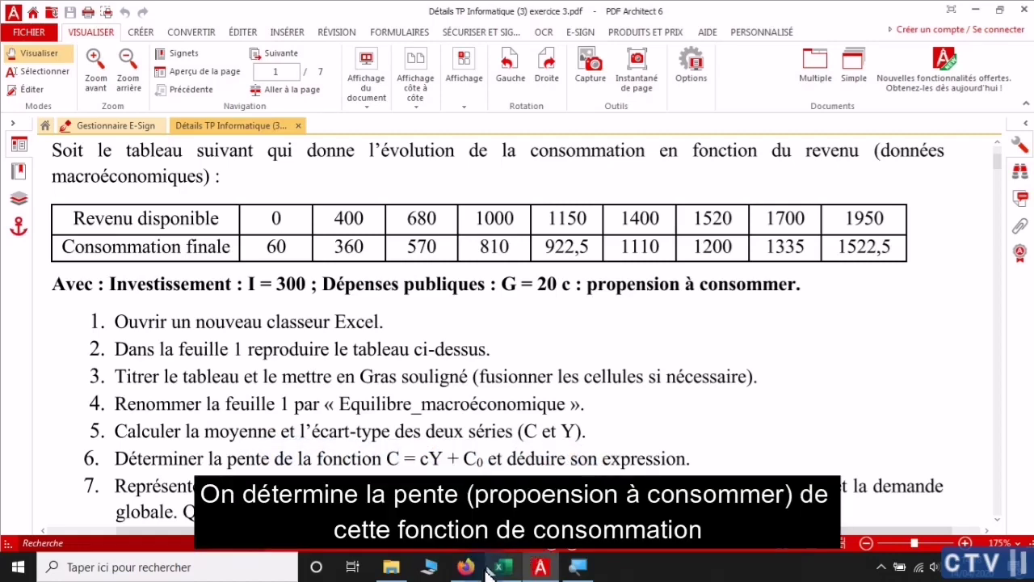
left_click(501, 570)
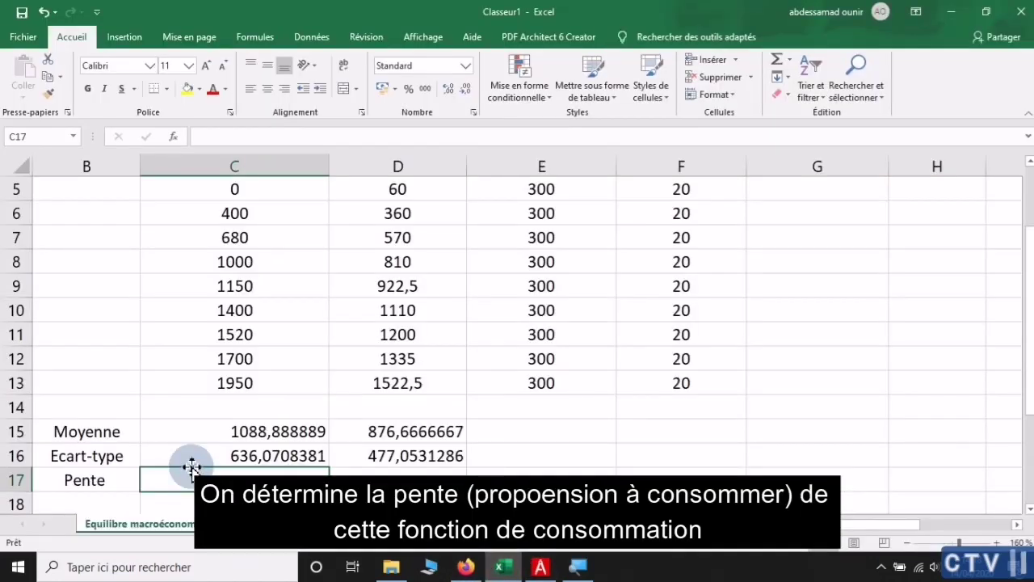
Enter =PENTE(D5:D13;C5:C13) in C17, giving a slope of 0,75
type("=pente")
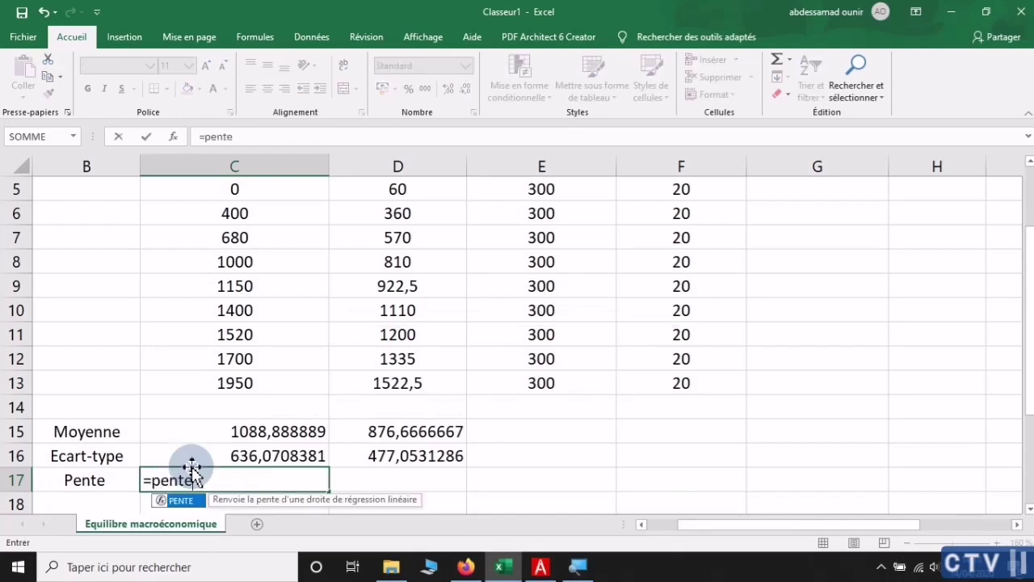
type("(")
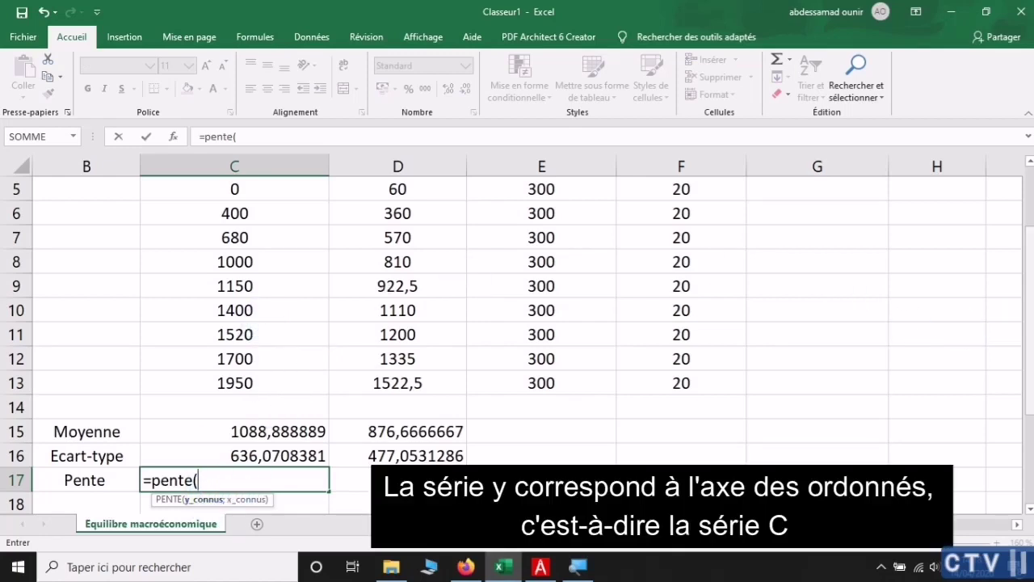
left_click_drag(1030, 315, 1030, 311)
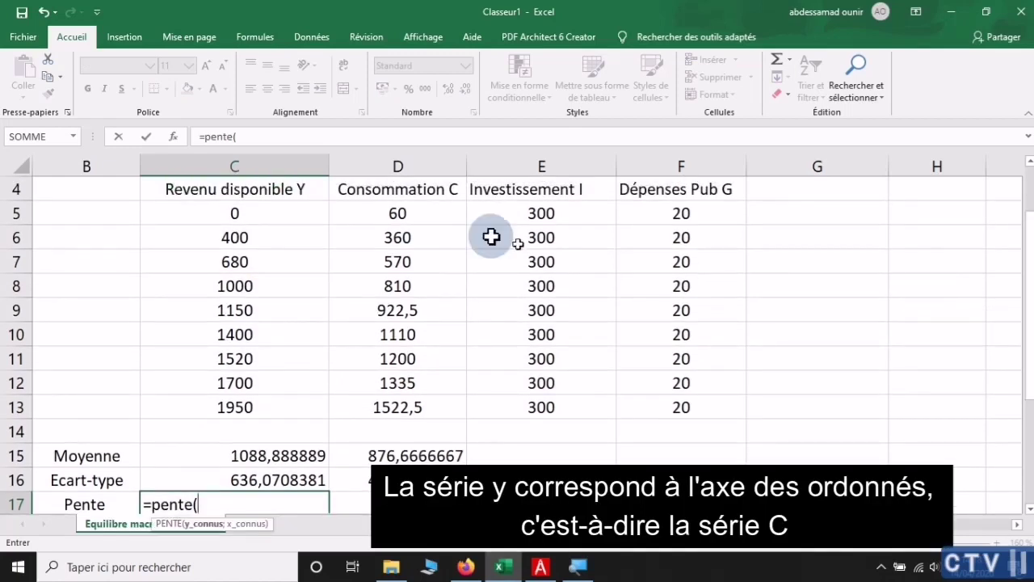
left_click_drag(398, 212, 400, 408)
type(";")
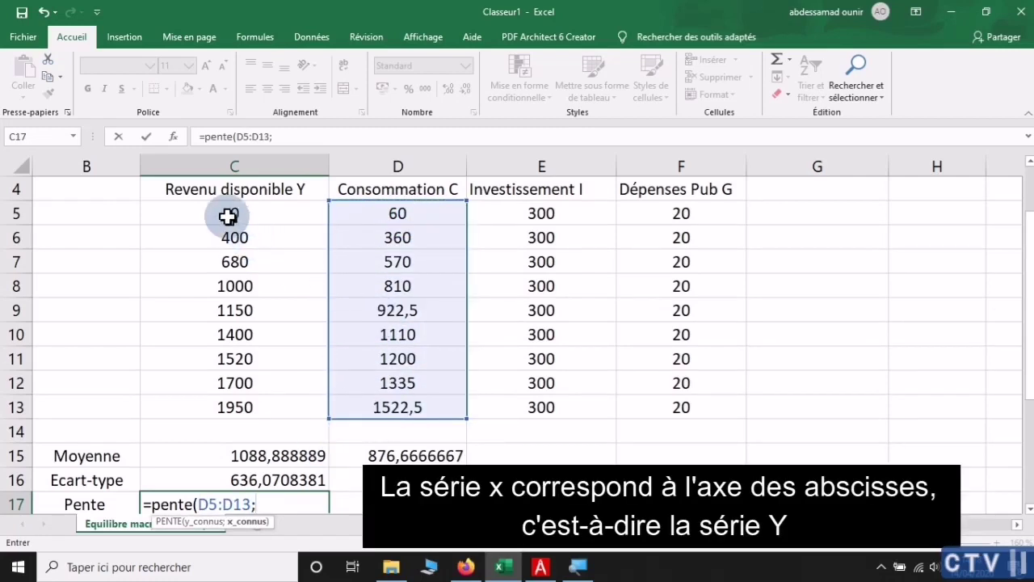
mouse_move(217, 208)
left_mouse_down()
mouse_move(213, 365)
mouse_move(226, 410)
left_mouse_up()
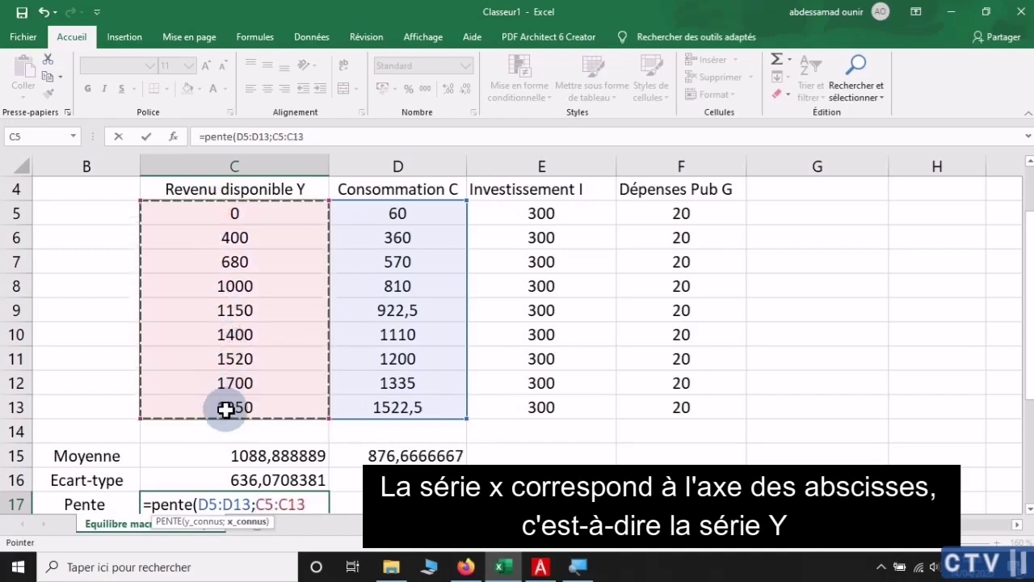
key("Return")
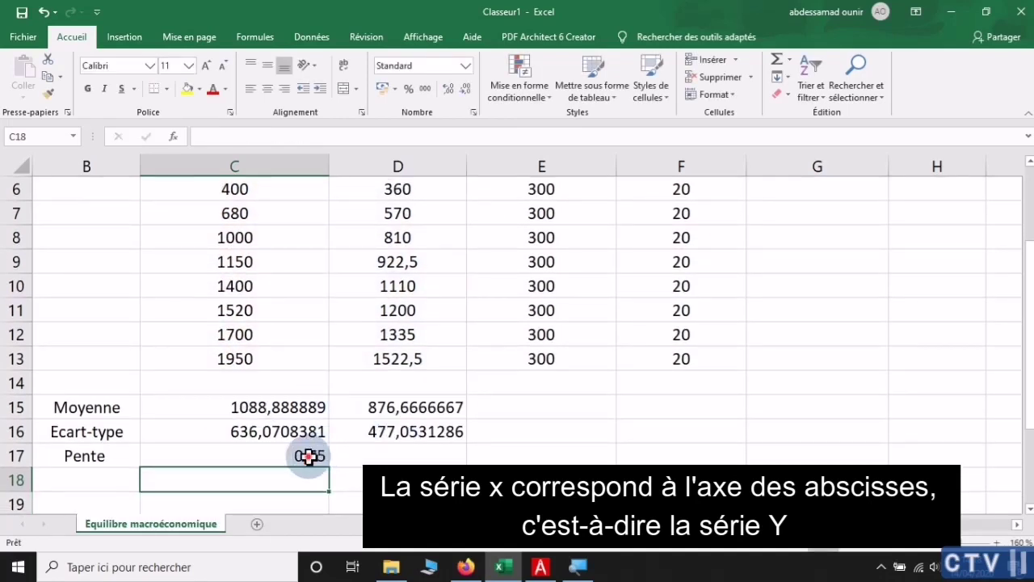
left_click(310, 456)
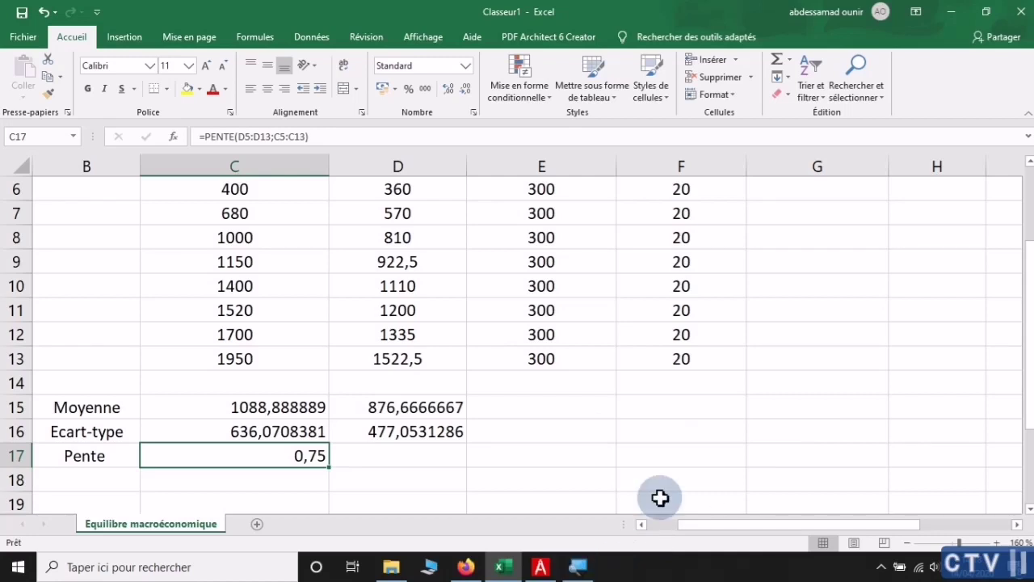
Label B18 'Expression' and enter C=0,75Y+60 in C18
left_click(115, 477)
type("E")
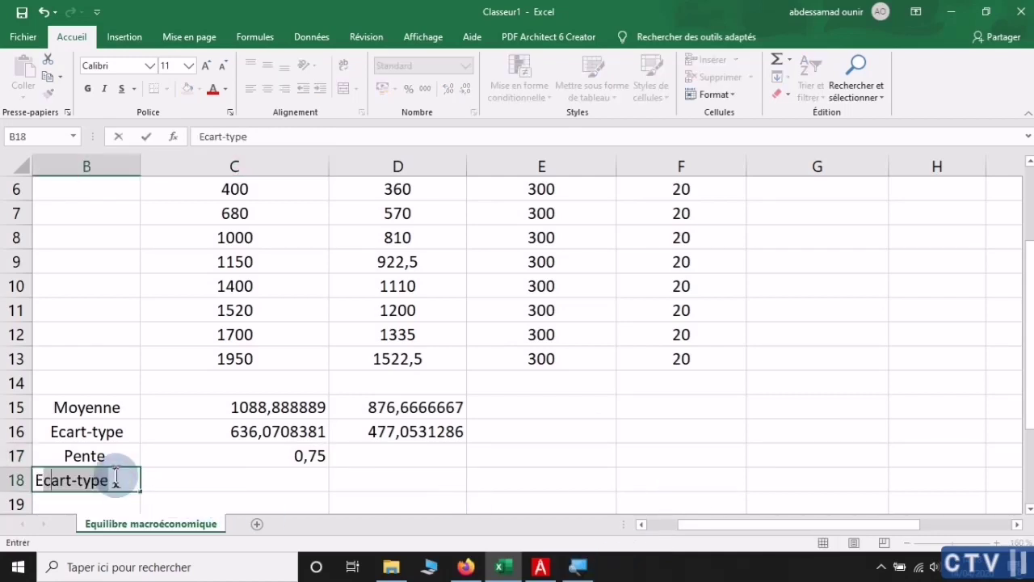
type("xpression")
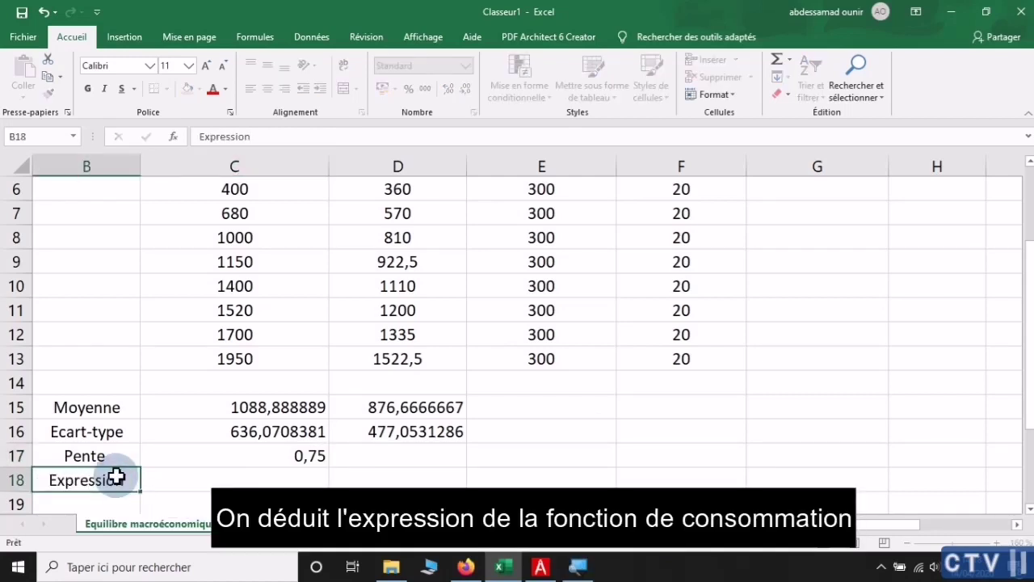
key("Tab")
type("C=0,75Y+60")
left_click(399, 461)
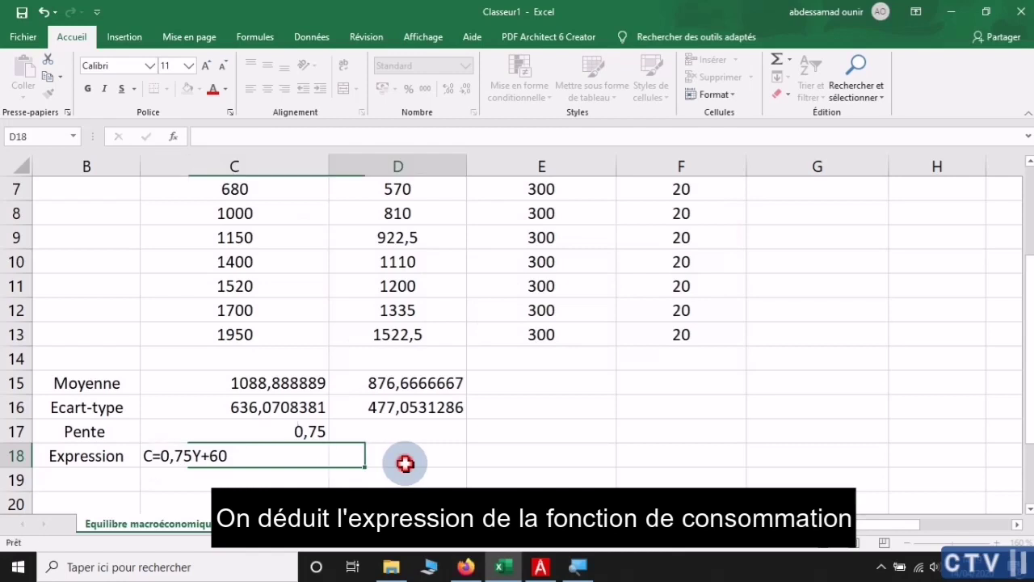
left_click(217, 457)
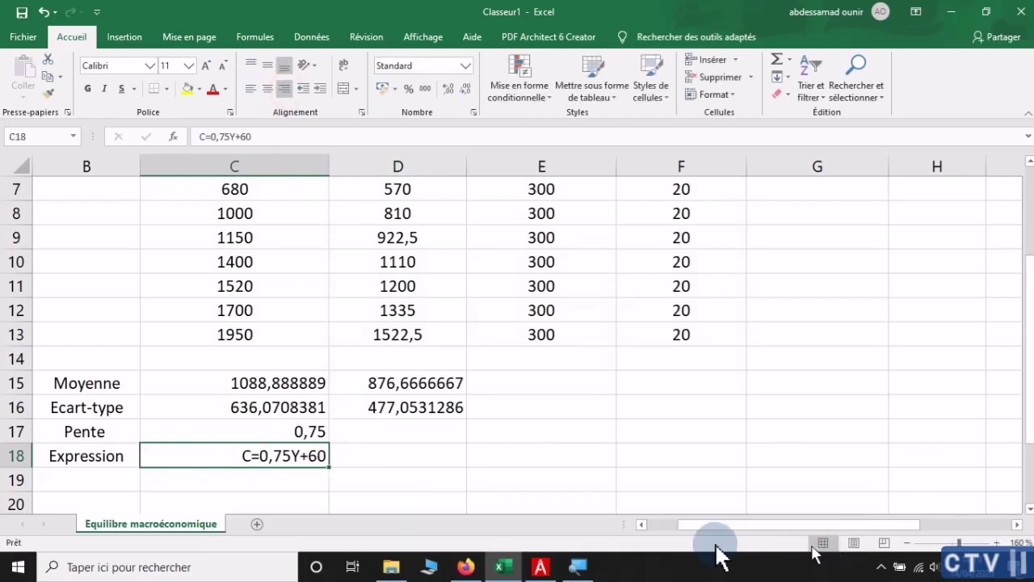
Read the next question in the exercise PDF and return to the workbook
left_click(541, 568)
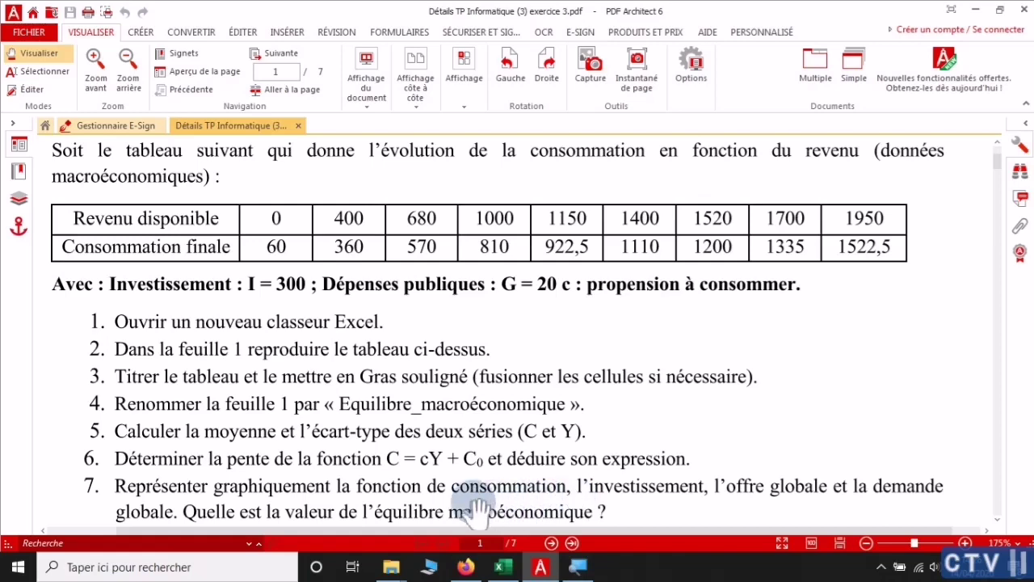
left_click(514, 570)
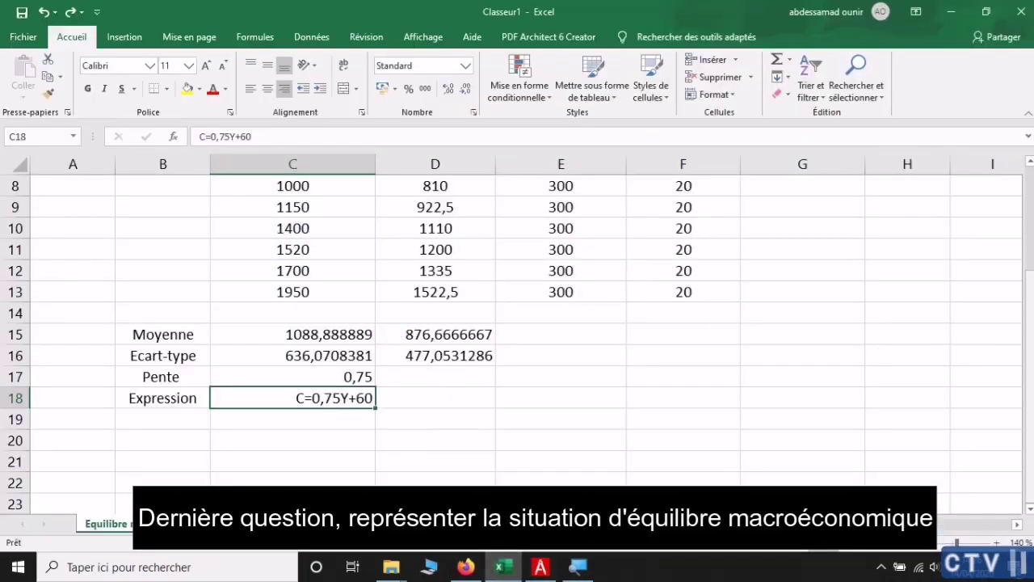
scroll(1021, 274, "up", 2)
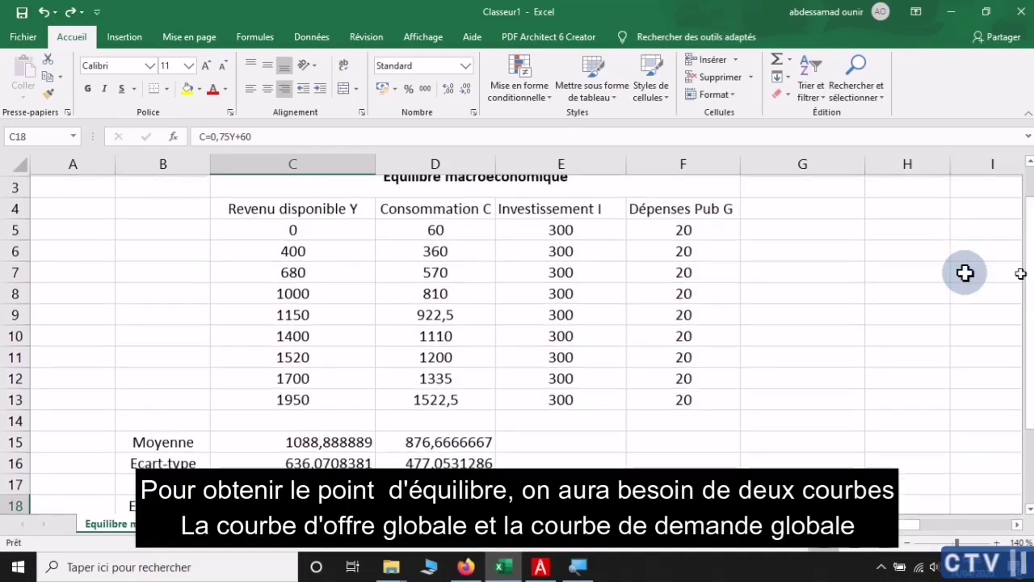
Add an 'Offre globale' column in B with =C5 filled down to row 13
left_click(170, 207)
type("Offre globale")
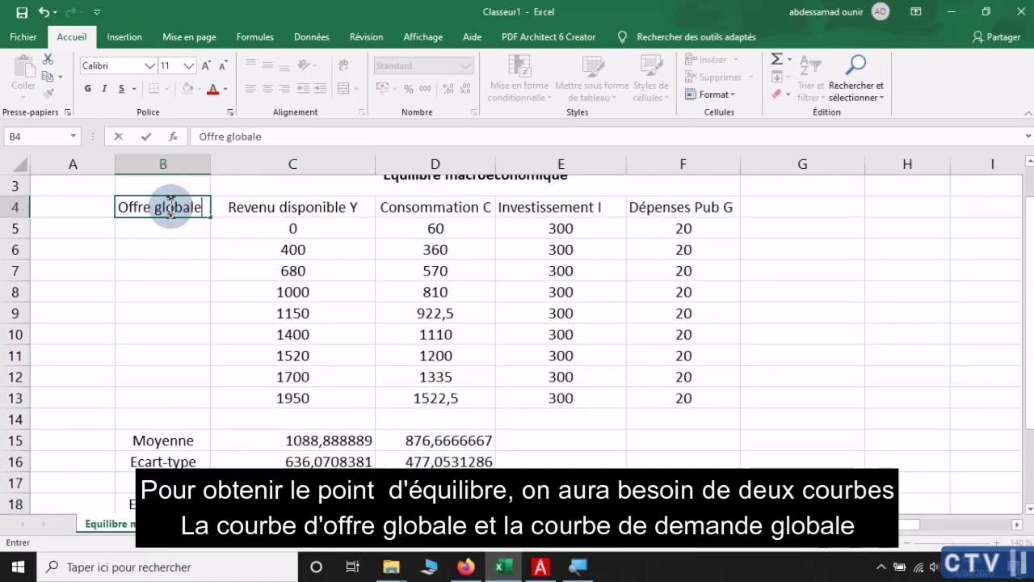
left_click(196, 227)
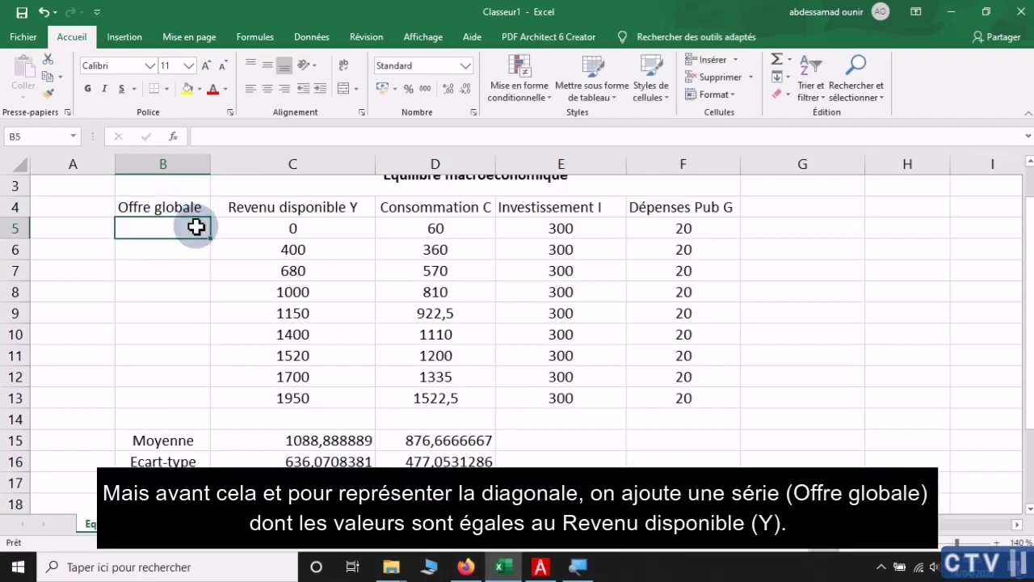
type("=")
left_click(266, 229)
key("Return")
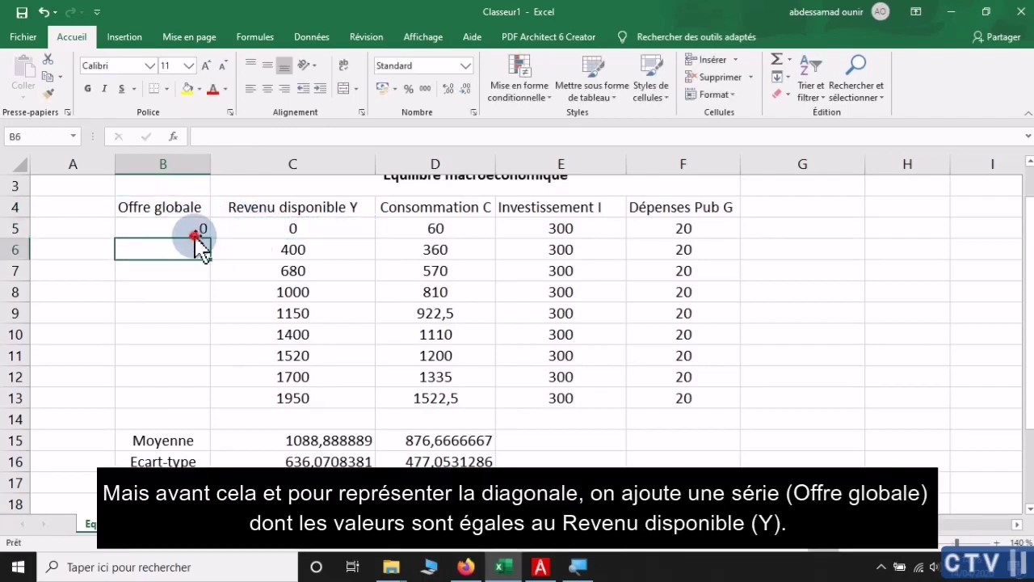
left_click(198, 230)
double_click(210, 239)
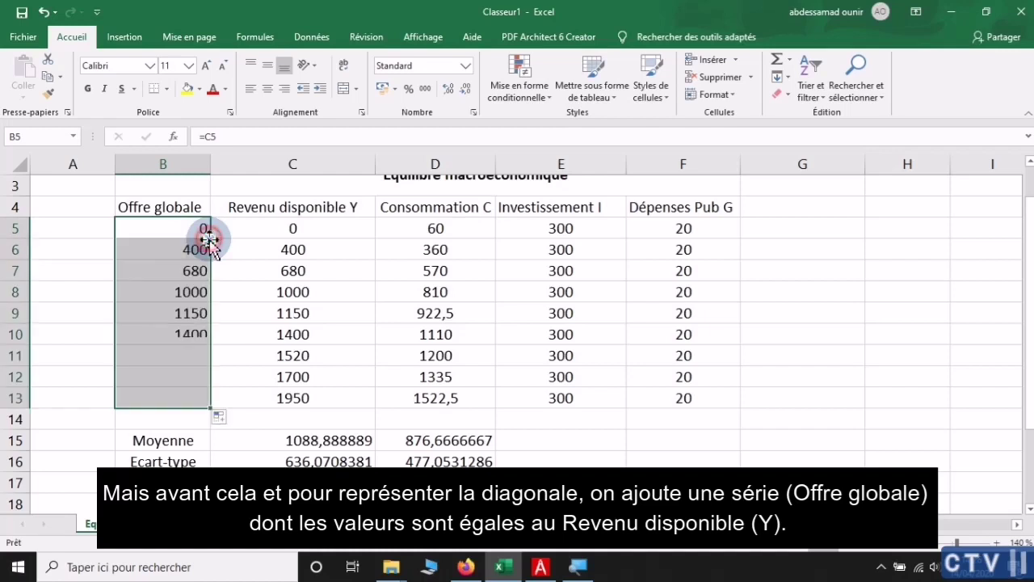
Add a 'Demande globale' column in G with =D5+E5+F5 filled down to row 13
left_click(765, 207)
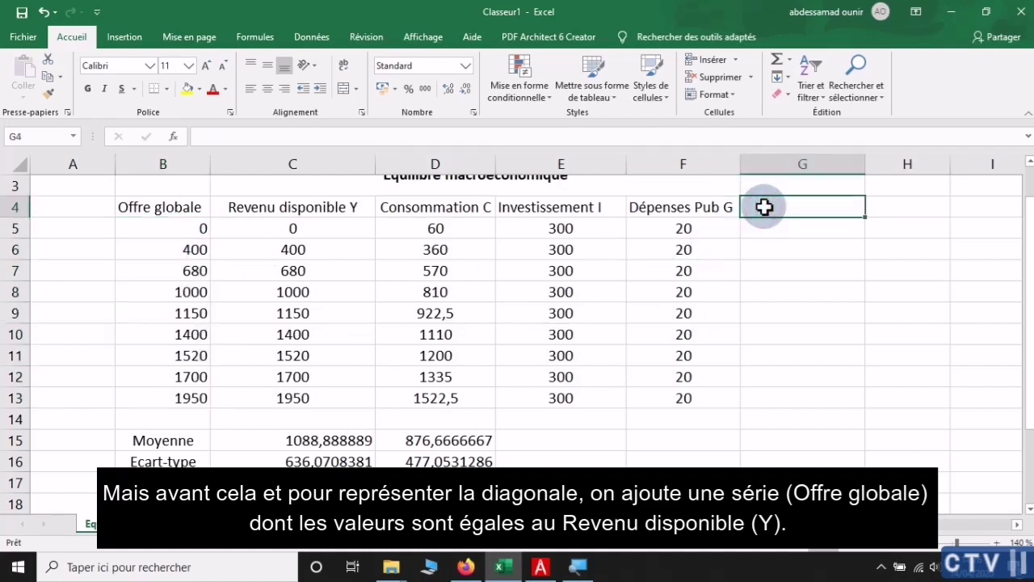
type("Demande globale")
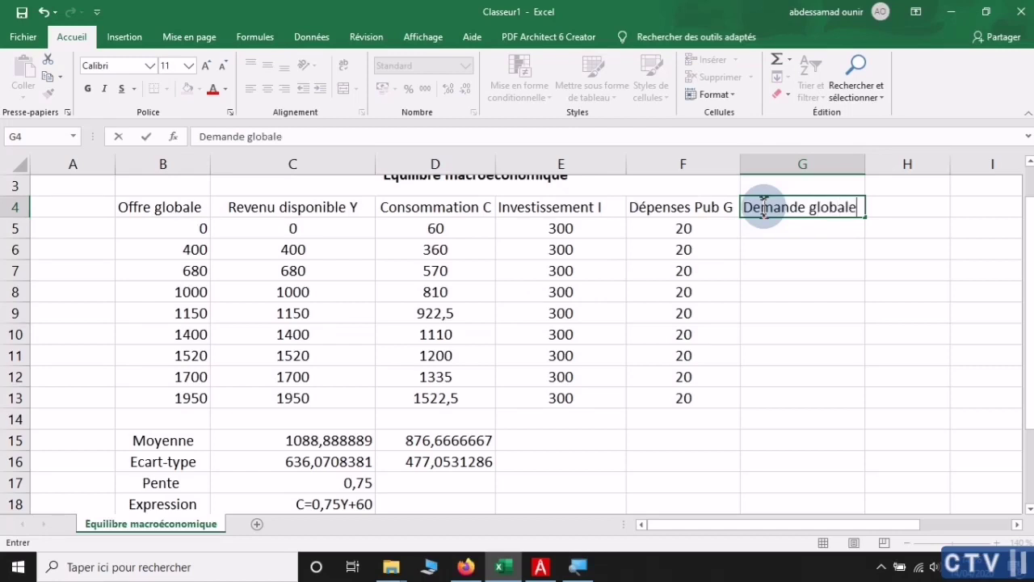
key("Return")
type("=")
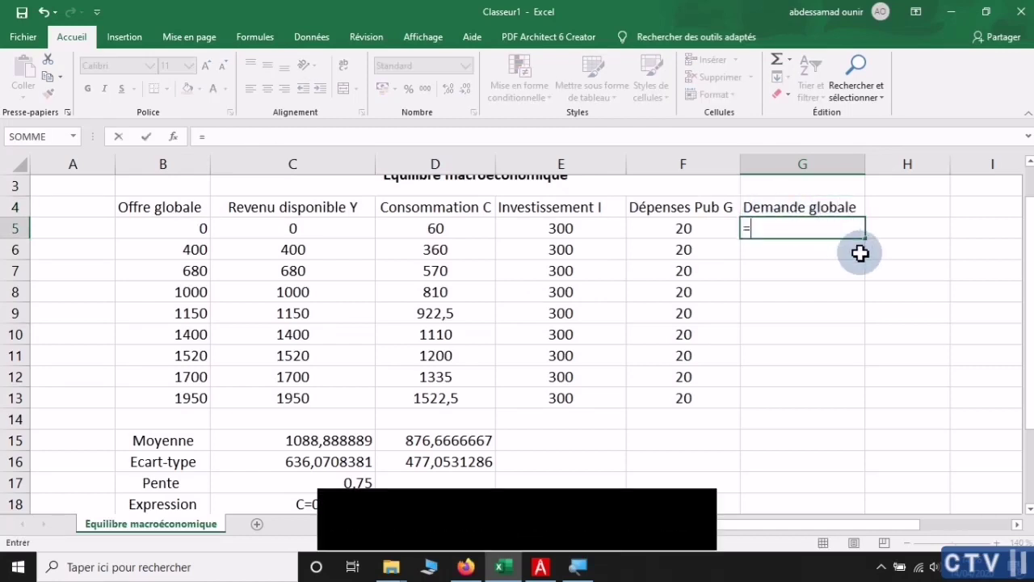
left_click(456, 229)
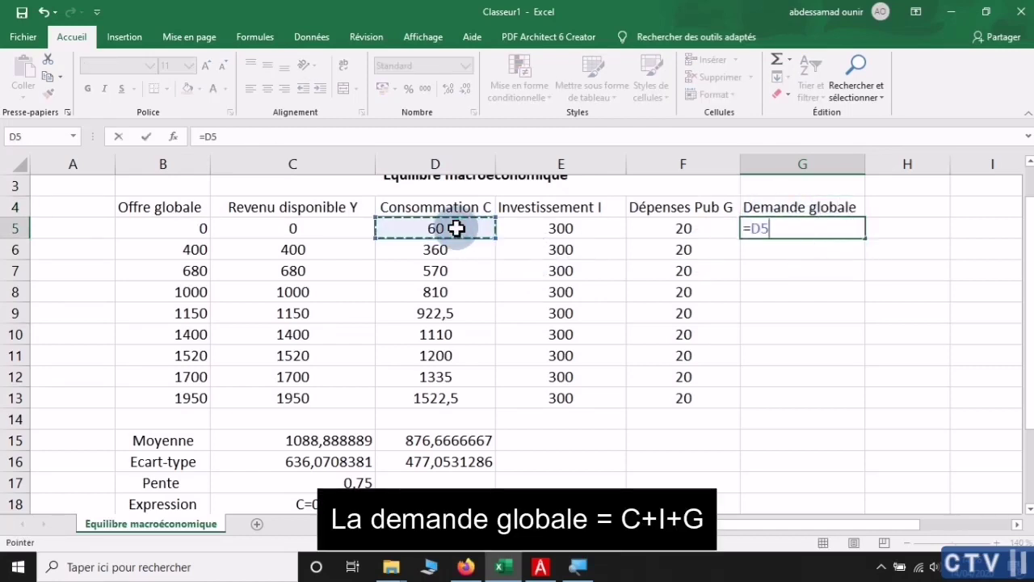
left_click(536, 223)
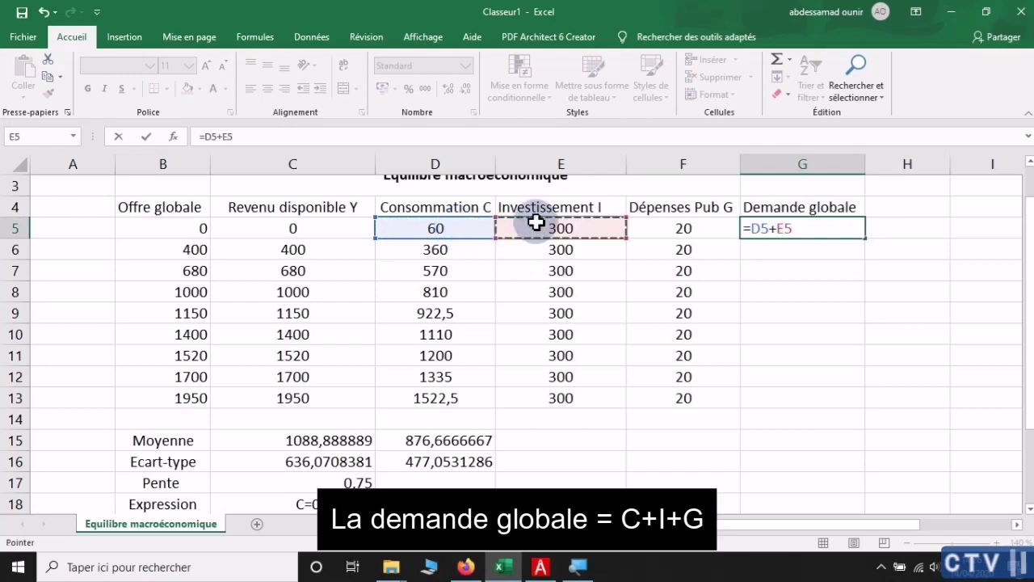
left_click(658, 229)
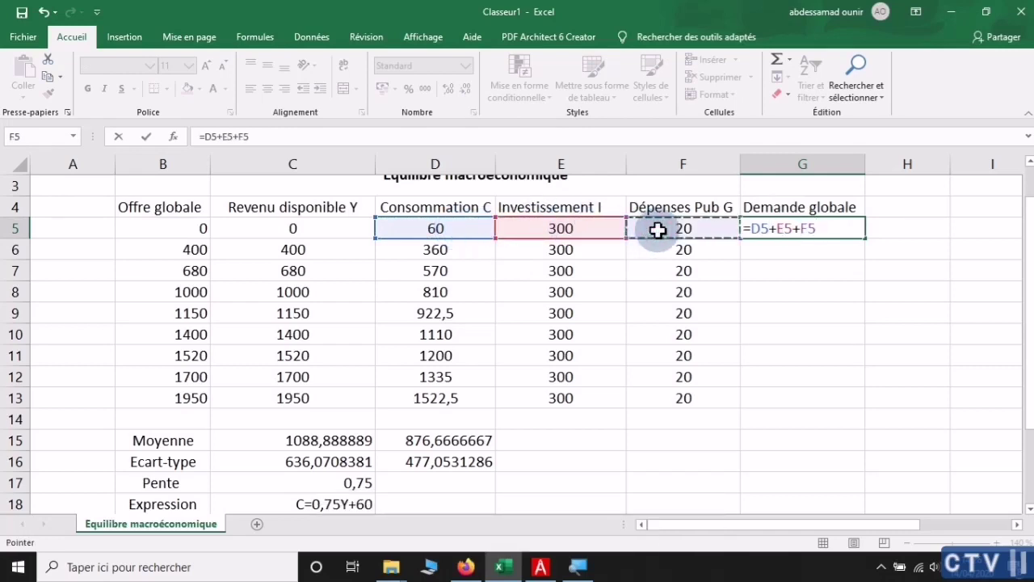
key("Return")
left_click(853, 235)
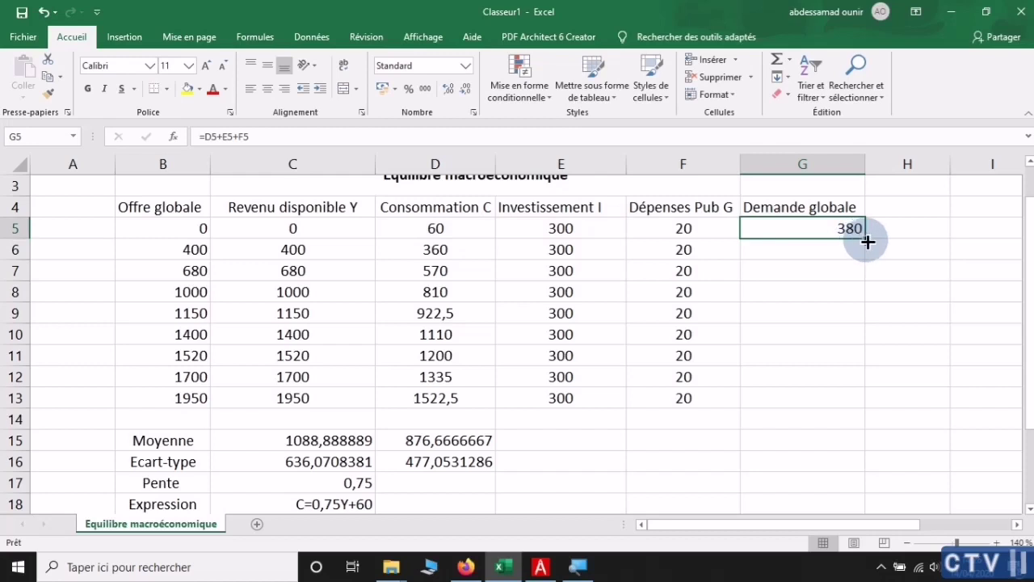
double_click(865, 239)
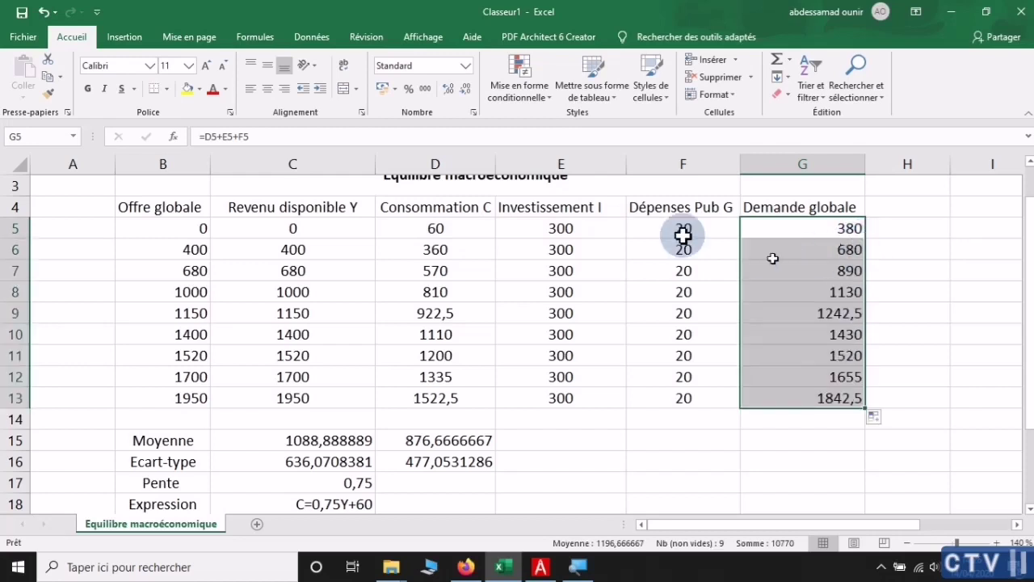
Select the data table starting from cell B4
mouse_move(199, 202)
left_mouse_down()
mouse_move(570, 229)
mouse_move(762, 406)
left_mouse_up()
left_click(380, 270)
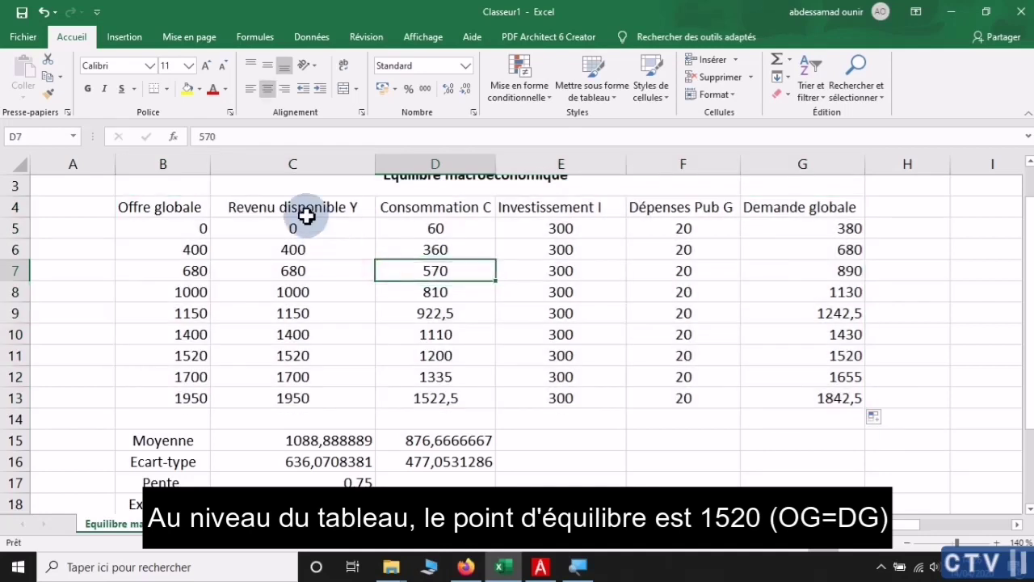
left_click_drag(182, 206, 845, 291)
Insert a scatter chart with straight lines from the table B4:G13
left_click_drag(845, 384, 847, 397)
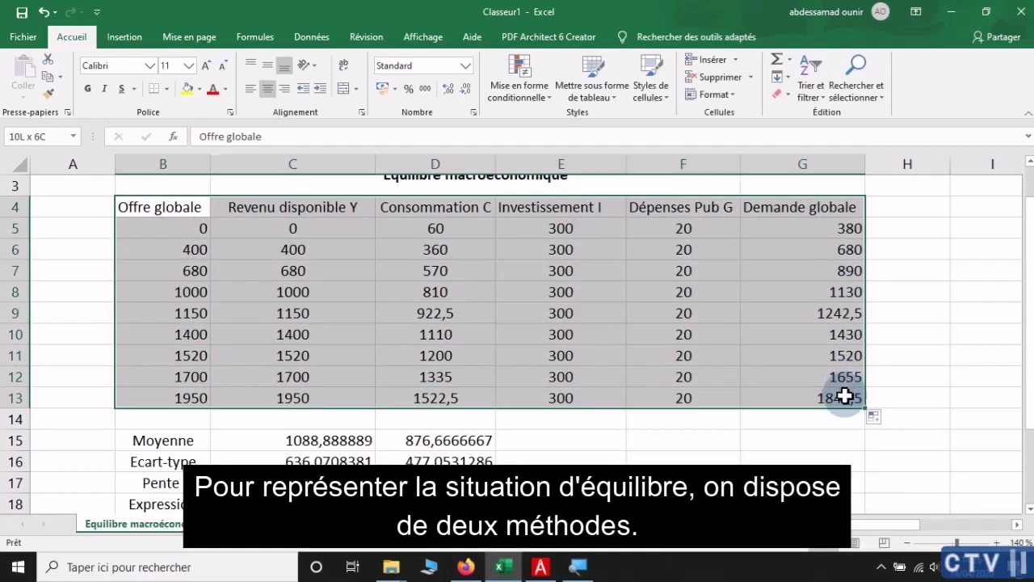
left_click(125, 39)
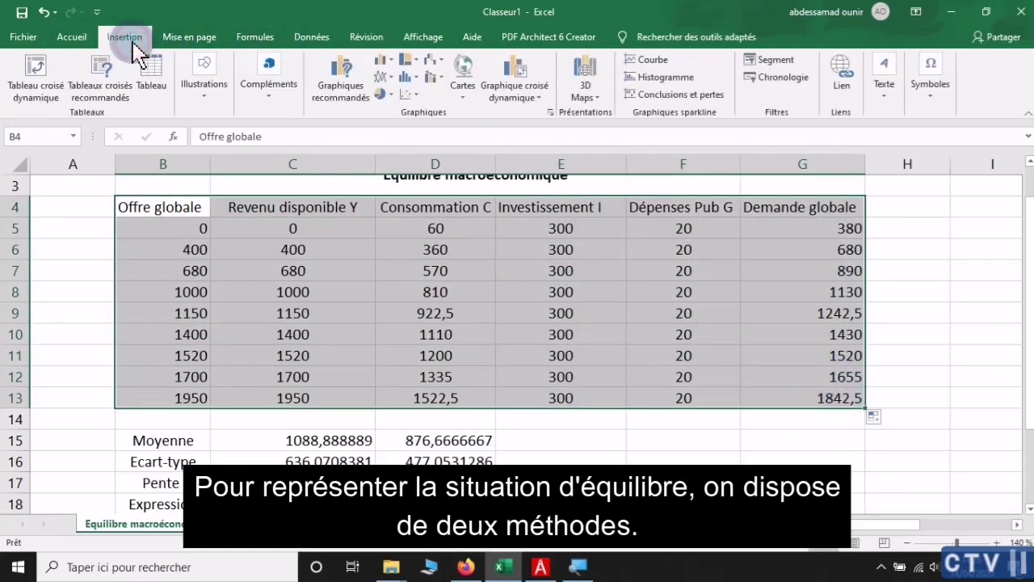
left_click(417, 99)
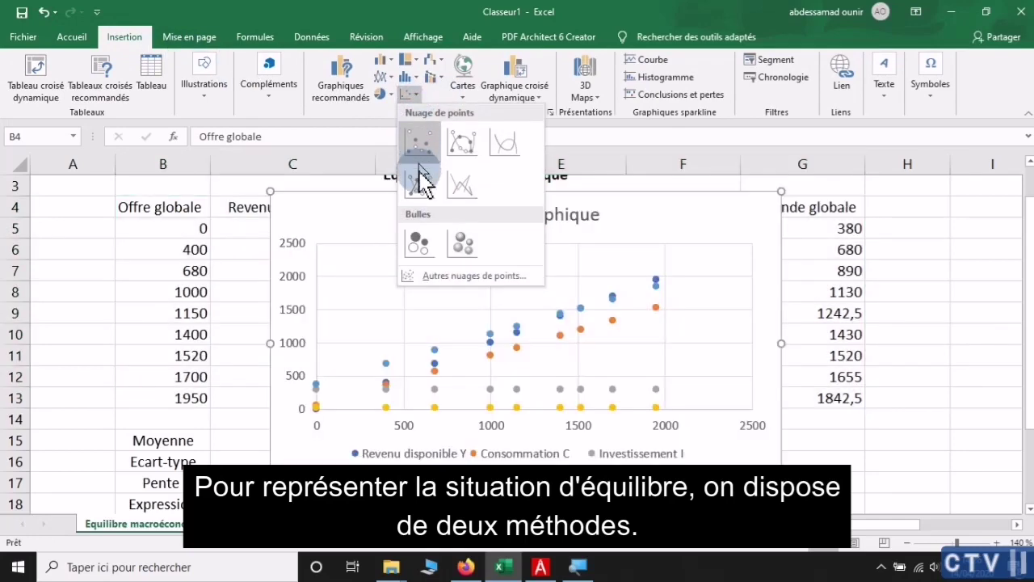
left_click(462, 188)
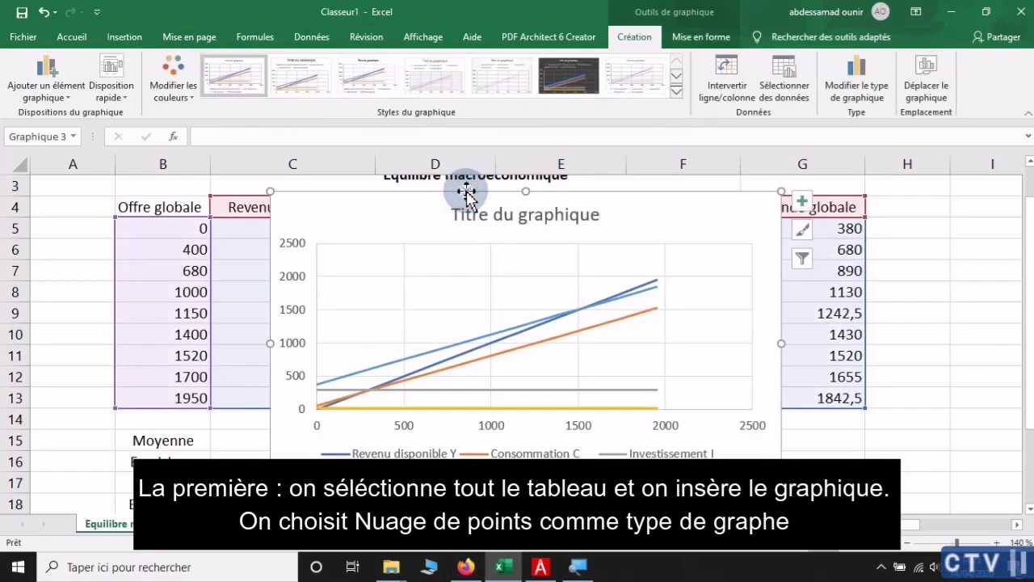
mouse_move(580, 312)
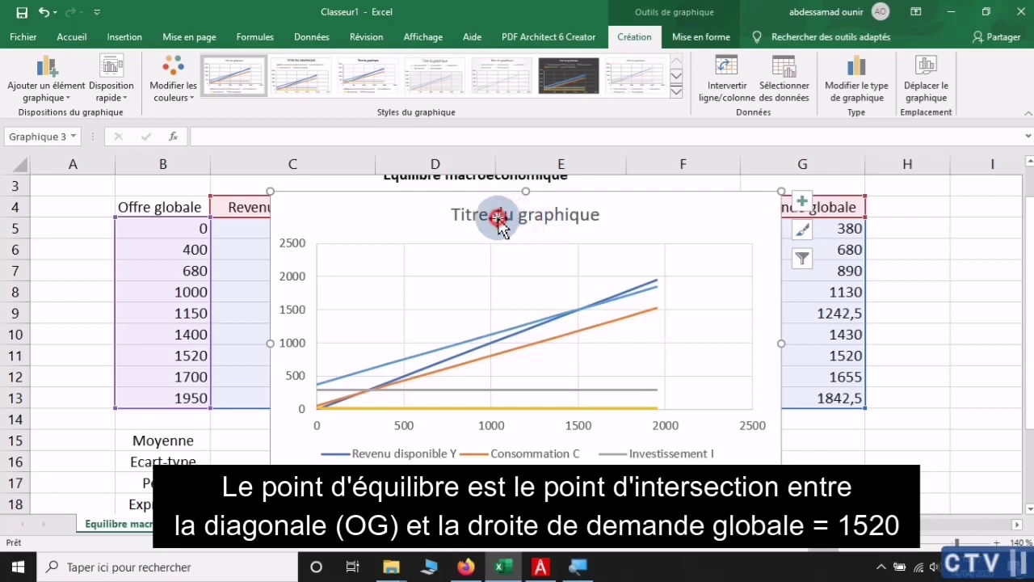
Title the chart 'Equilibre macroéconomique' and move it to the left
triple_click(543, 212)
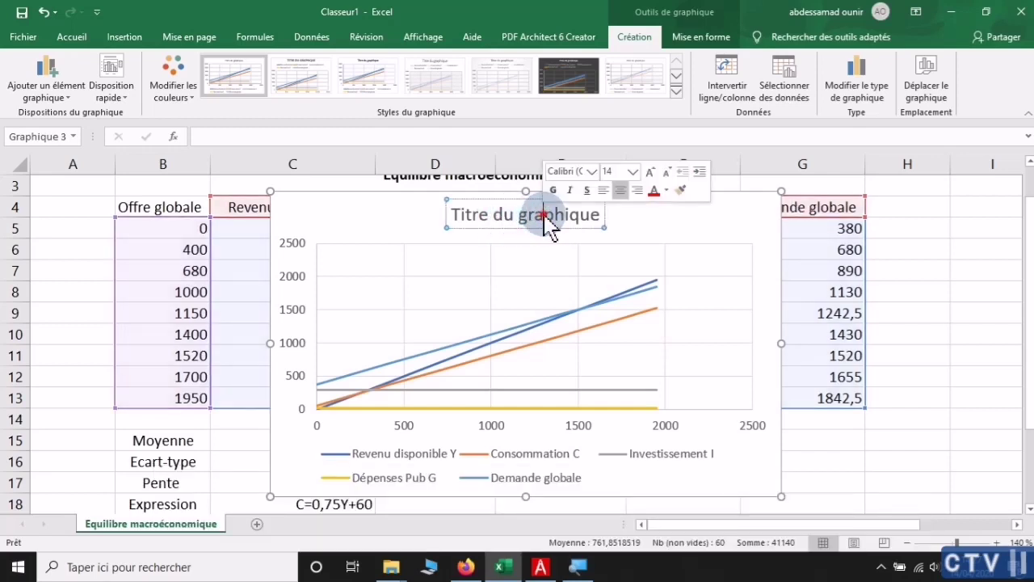
type("Equilib")
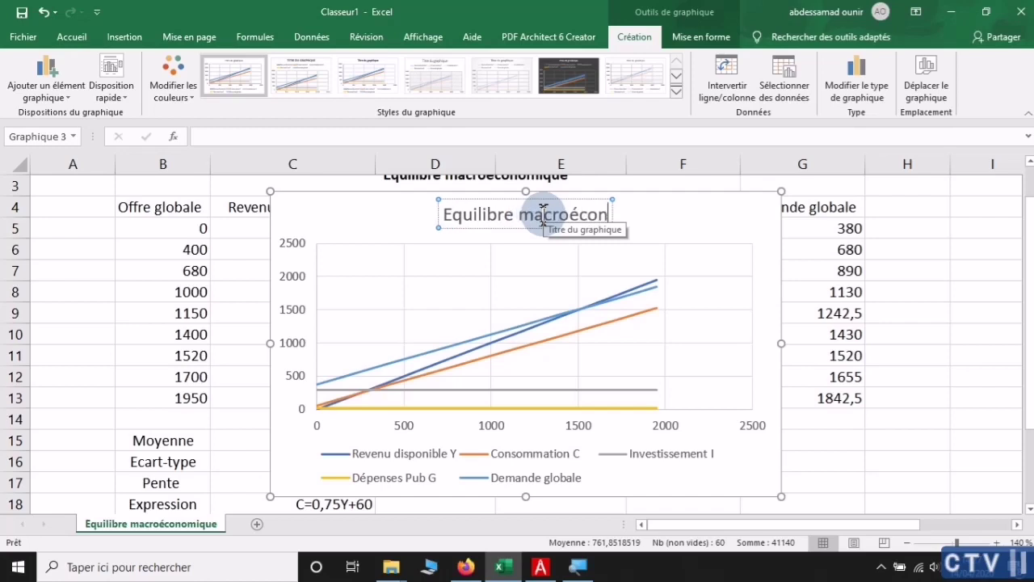
left_click(689, 210)
left_click_drag(676, 212, 550, 198)
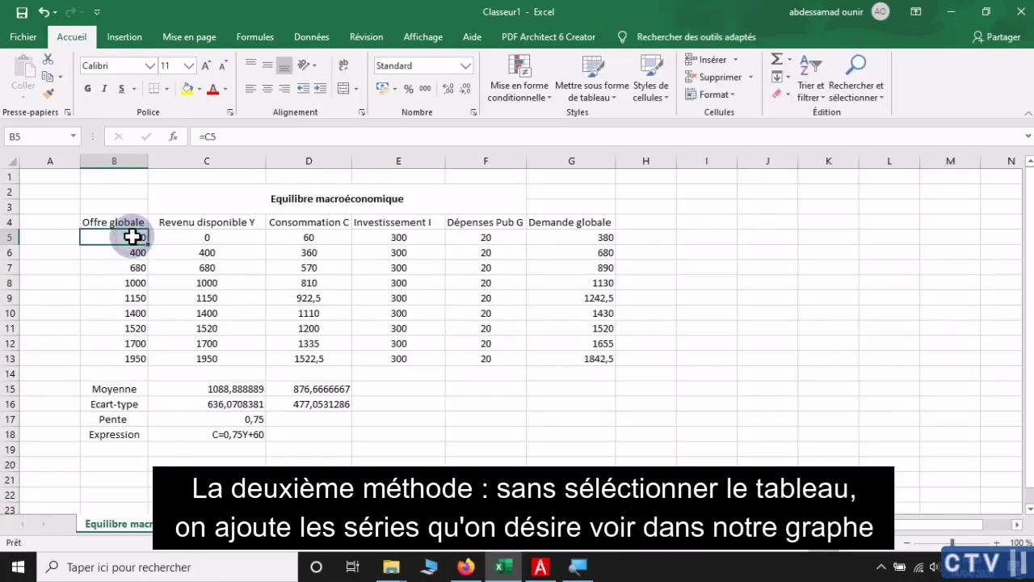
Insert a scatter-with-lines chart and remove all of its data series
left_click(126, 38)
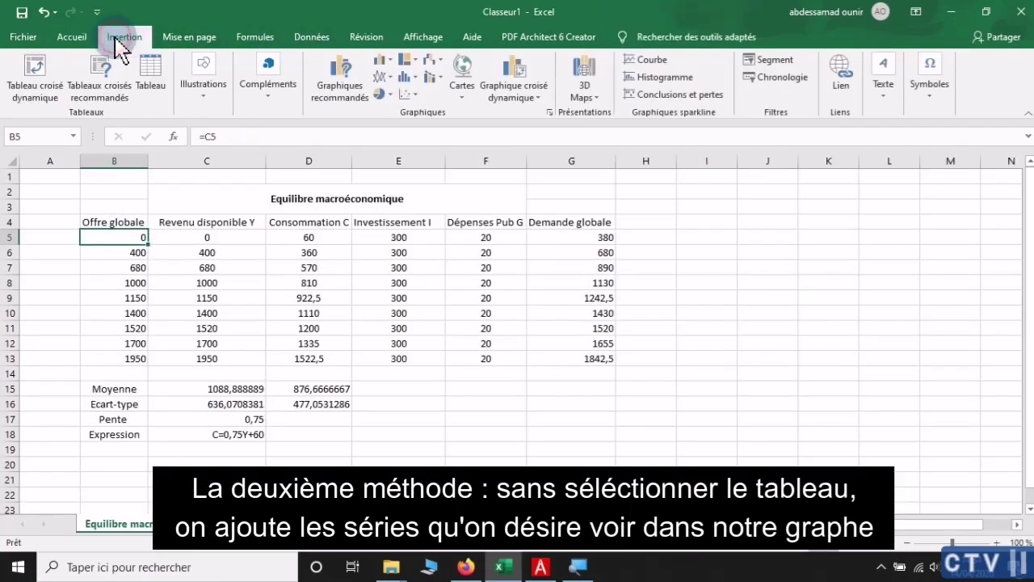
left_click(411, 101)
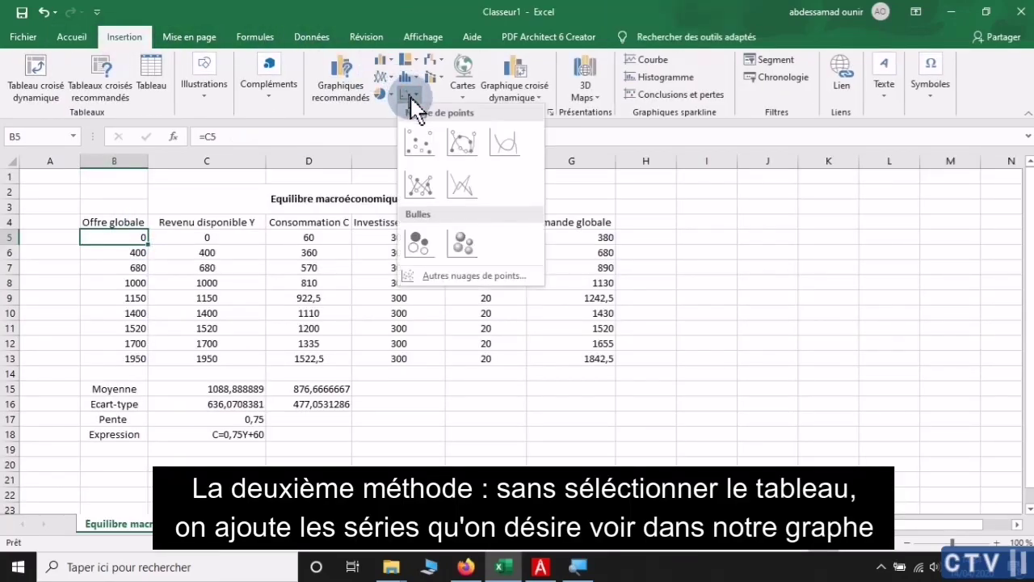
left_click(461, 183)
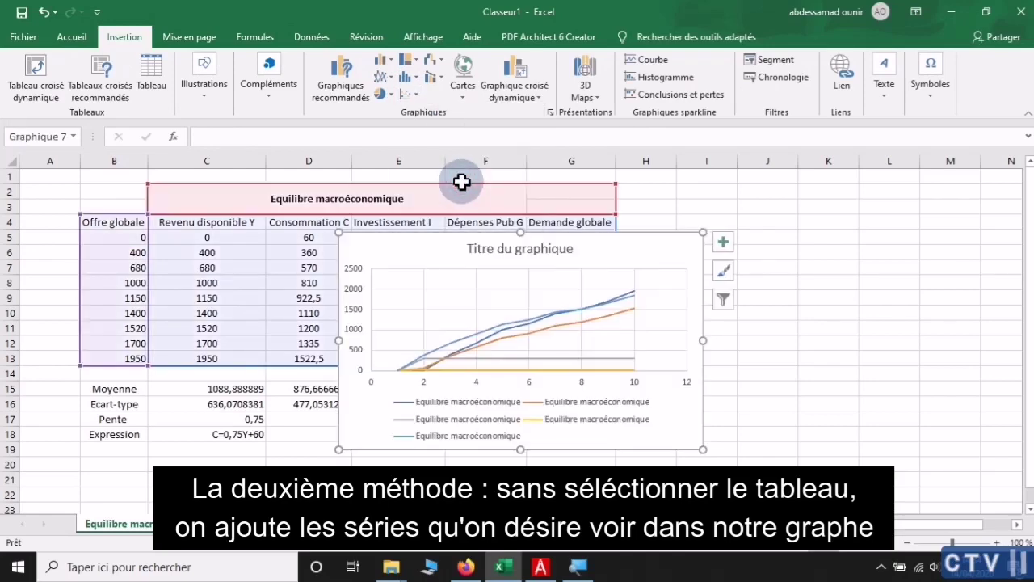
right_click(441, 249)
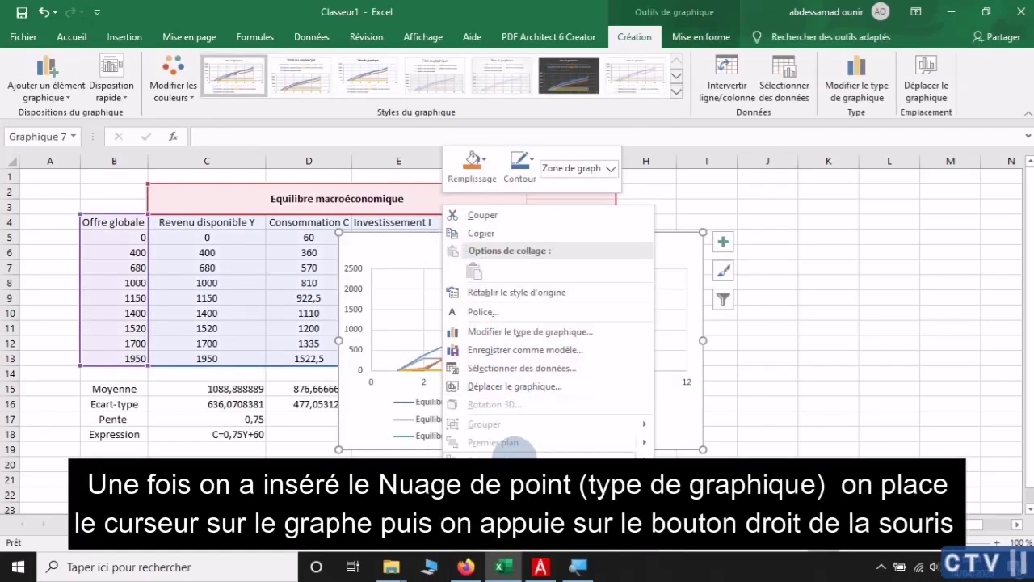
left_click(501, 368)
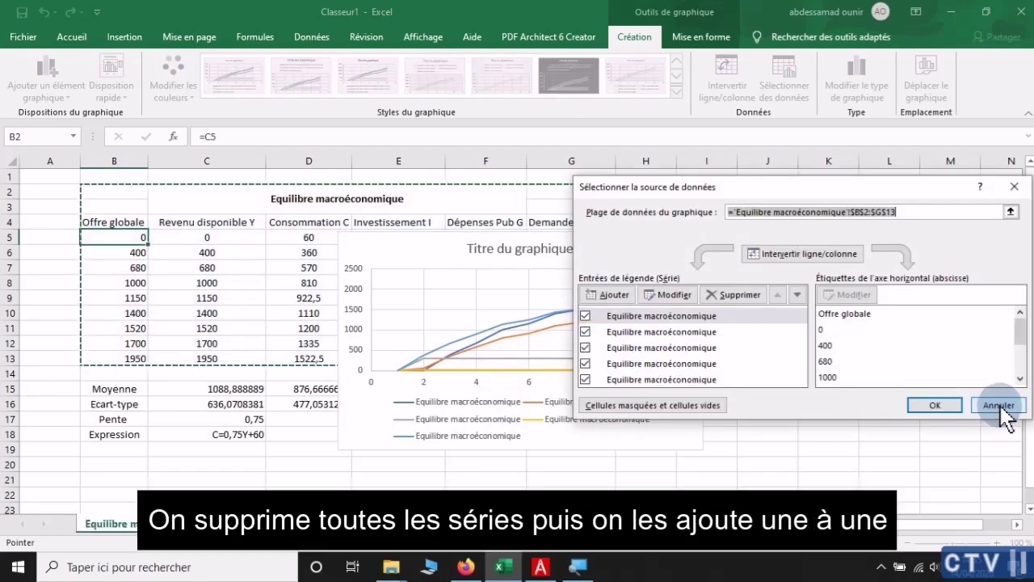
left_click(741, 295)
left_click(741, 295)
left_click(741, 295)
left_click(741, 295)
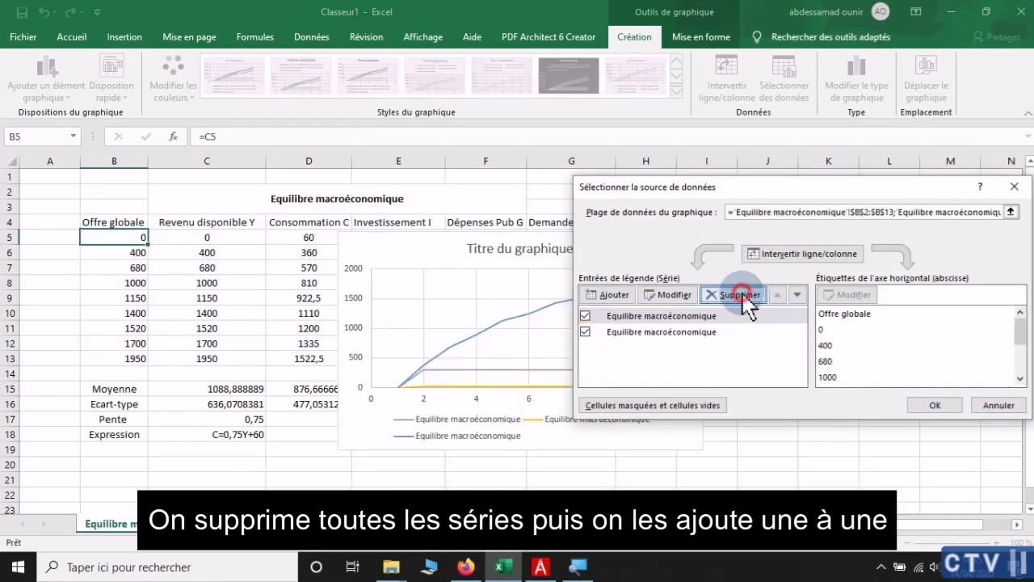
left_click(741, 295)
left_click(741, 295)
Add an Offre globale series with X values B5:B13 and Y values C5:C13
left_click(612, 295)
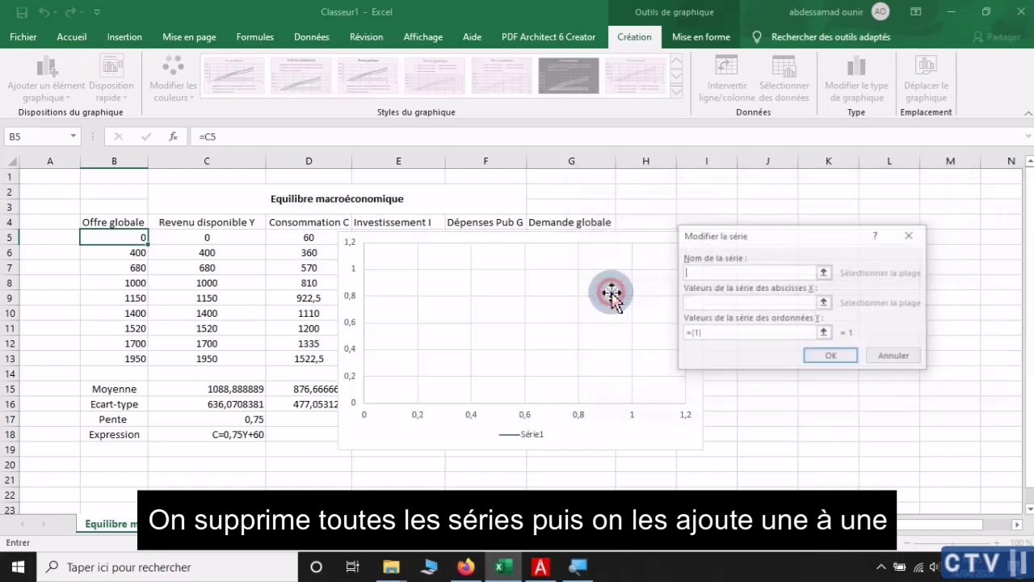
left_click(124, 221)
left_click(701, 302)
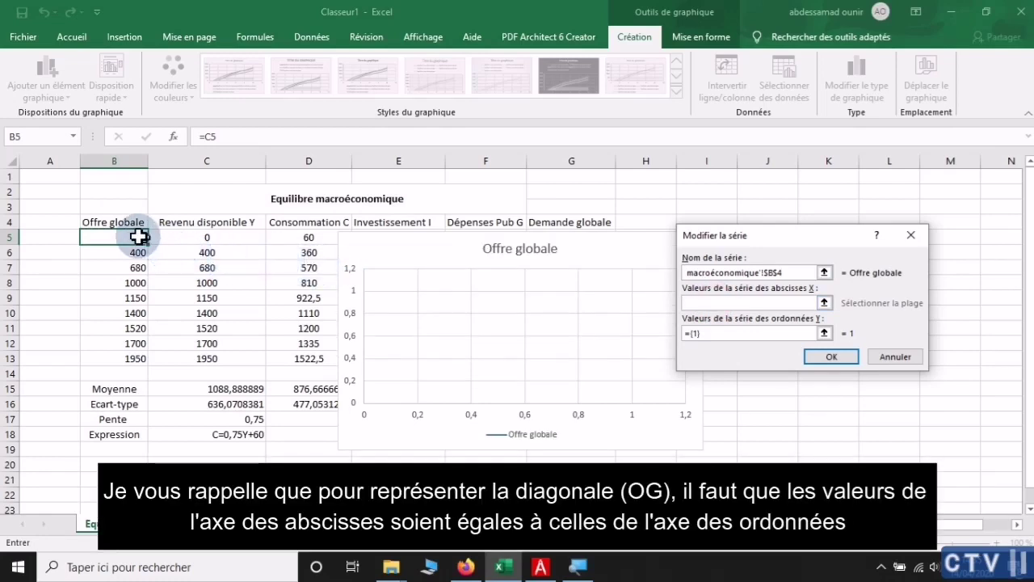
left_click_drag(128, 237, 127, 358)
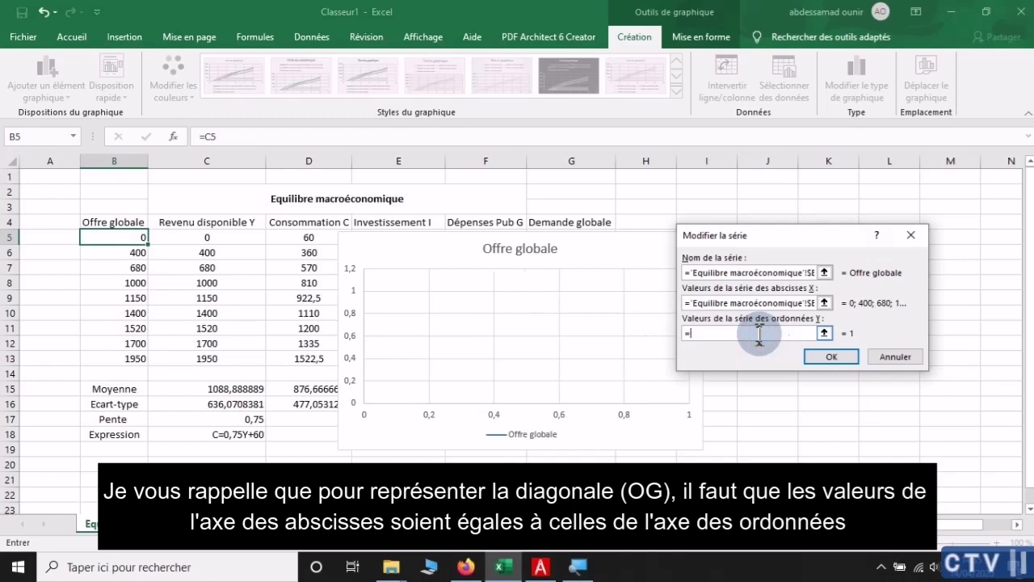
left_click_drag(760, 331, 694, 333)
key("BackSpace")
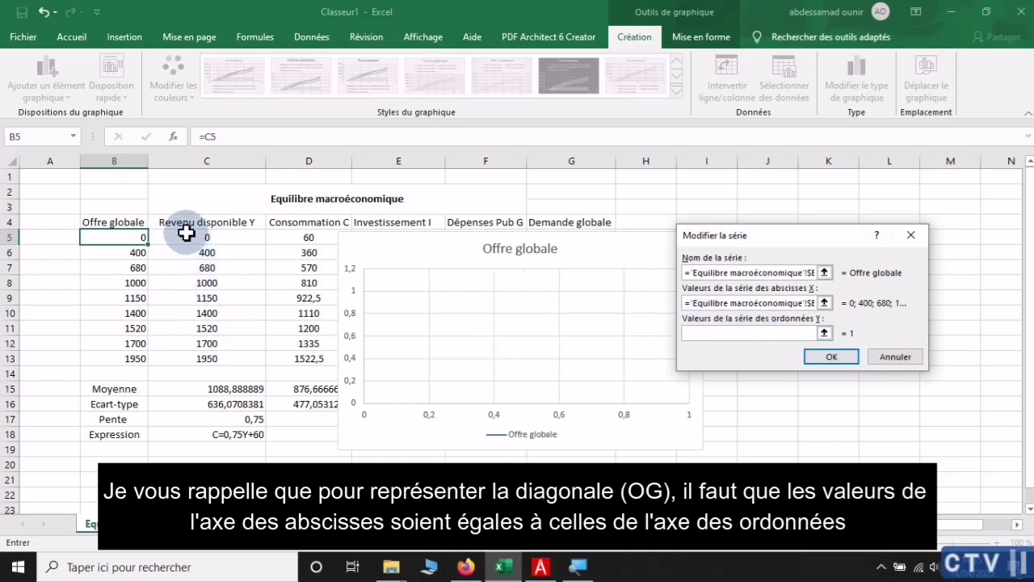
left_click_drag(187, 234, 203, 356)
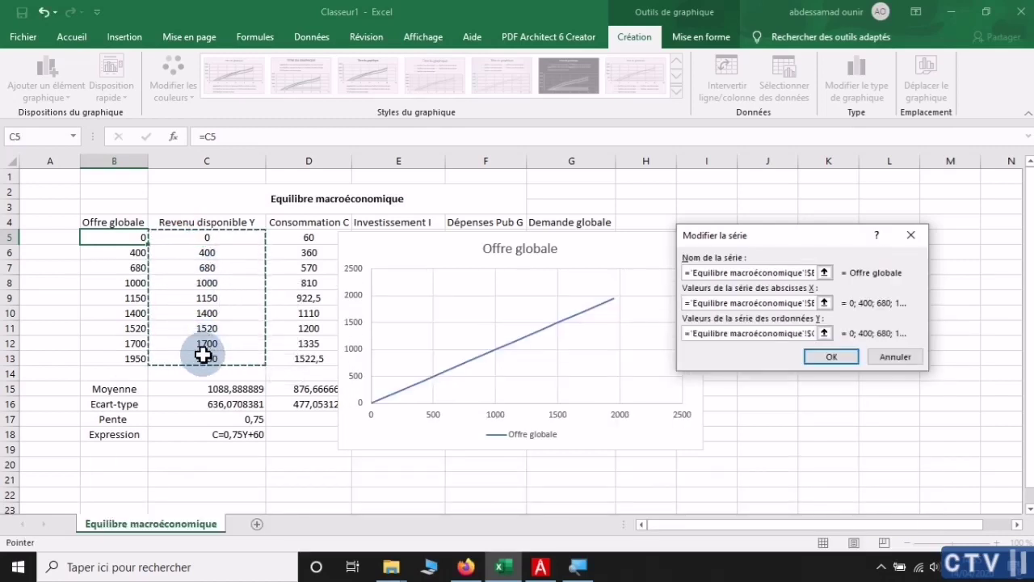
key("Return")
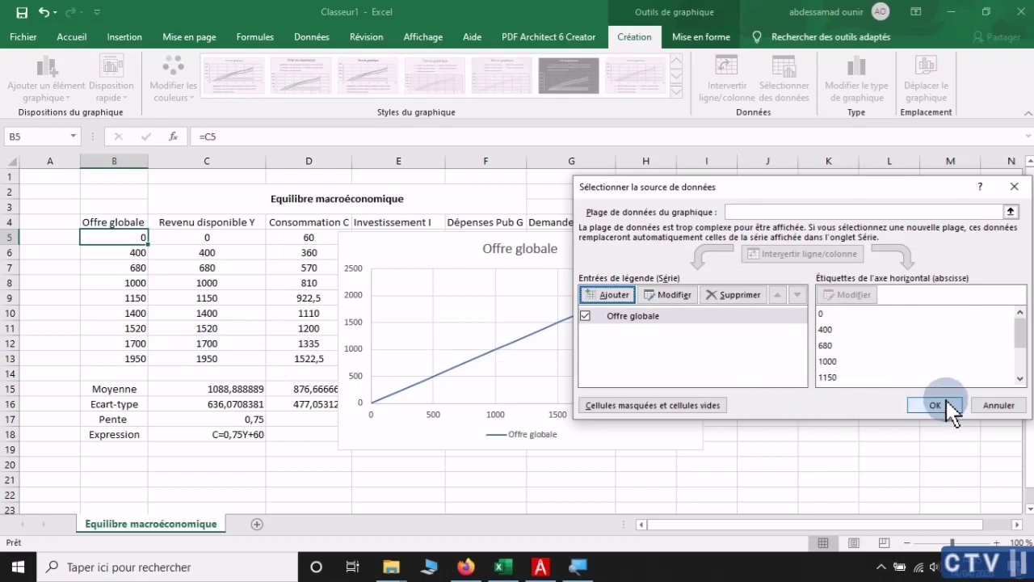
Add a Consommation C series (X B5:B13, Y D5:D13) and place the chart right of the table
left_click(614, 295)
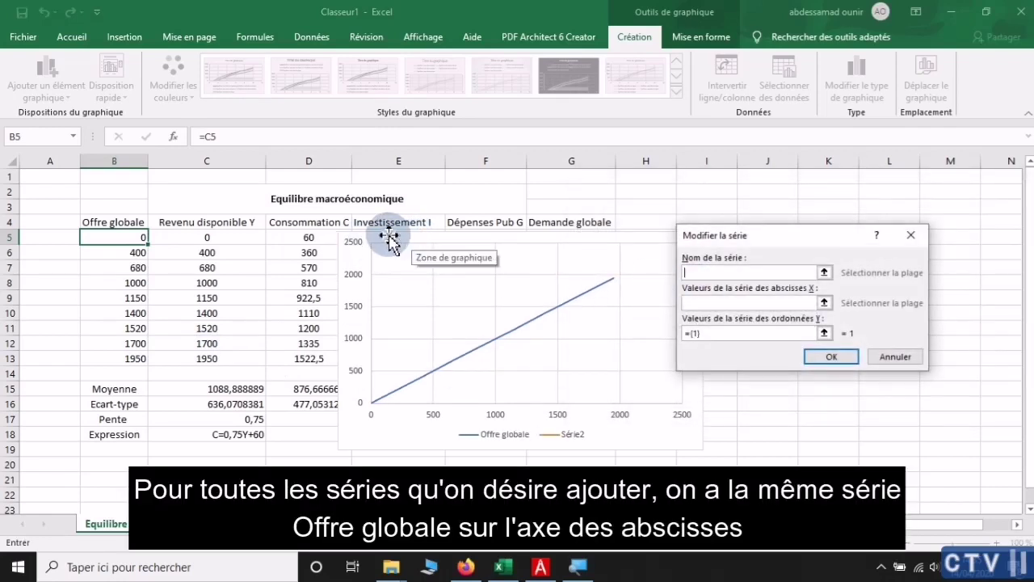
left_click(315, 222)
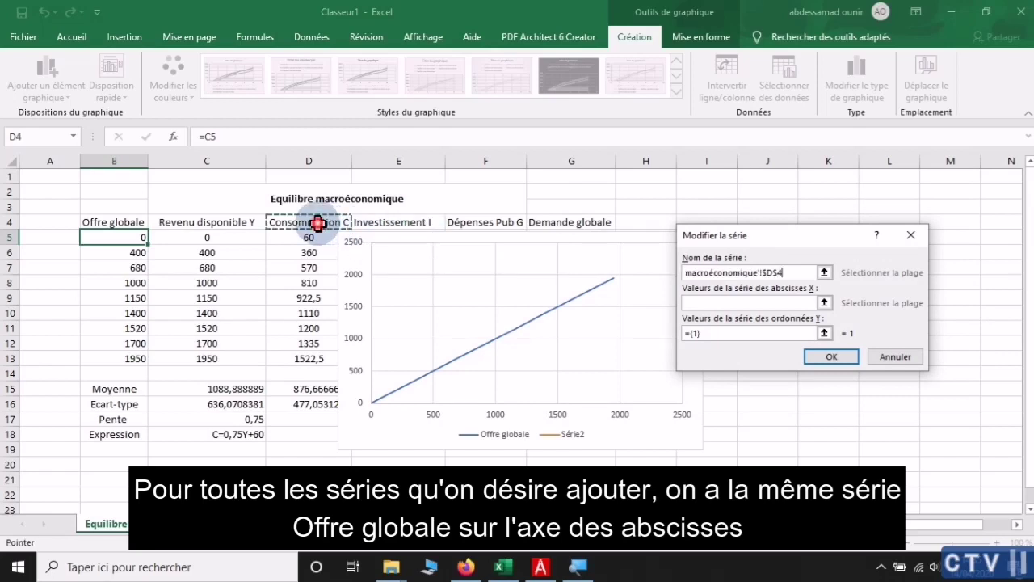
left_click(725, 301)
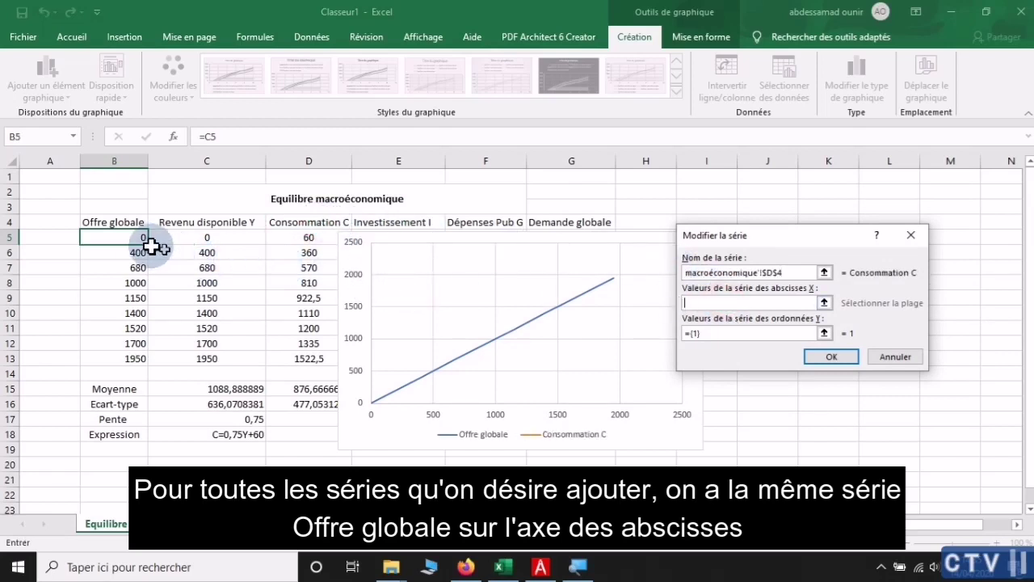
left_click_drag(121, 235, 138, 358)
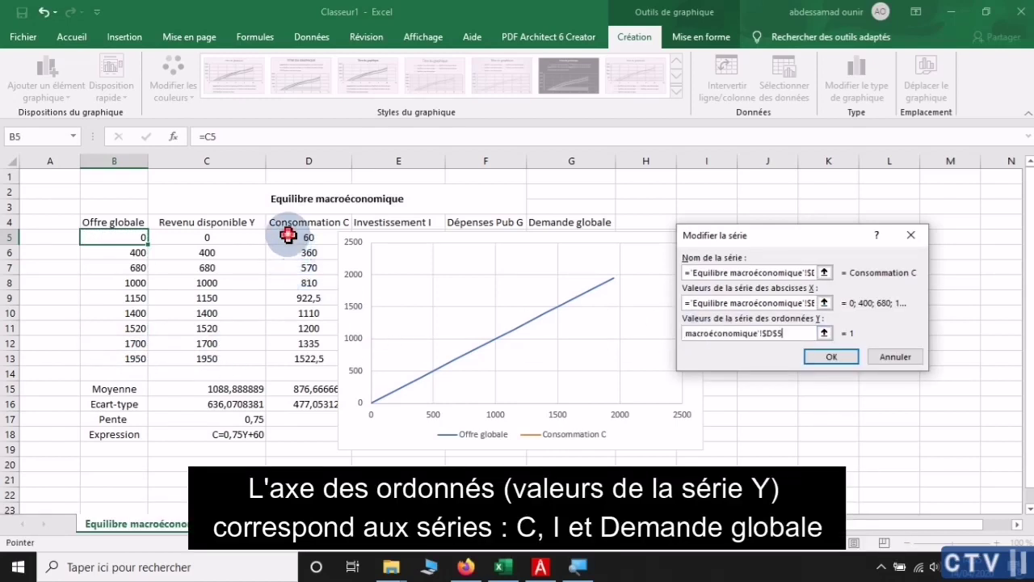
left_click_drag(289, 234, 301, 358)
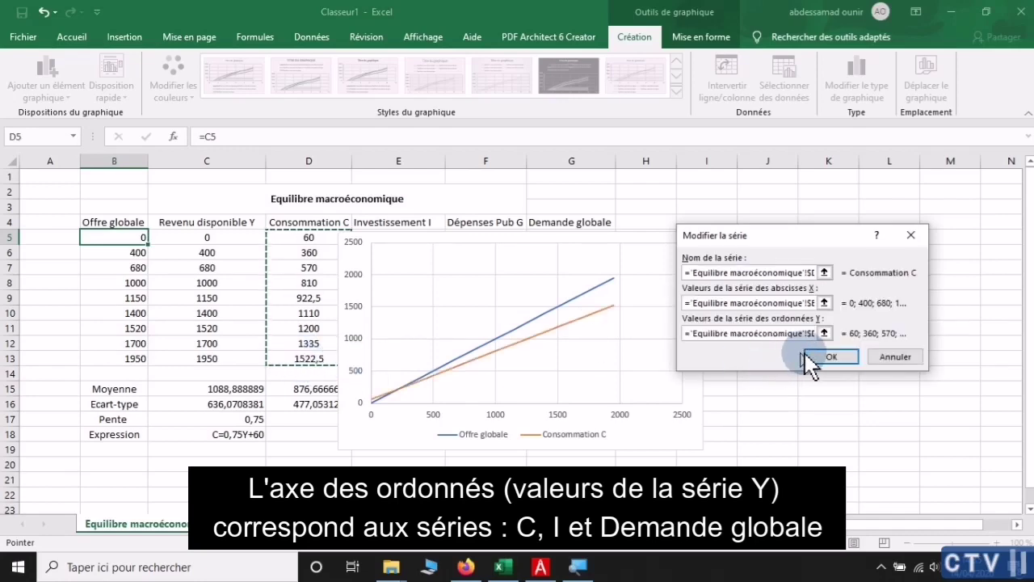
left_click(806, 358)
left_click(934, 404)
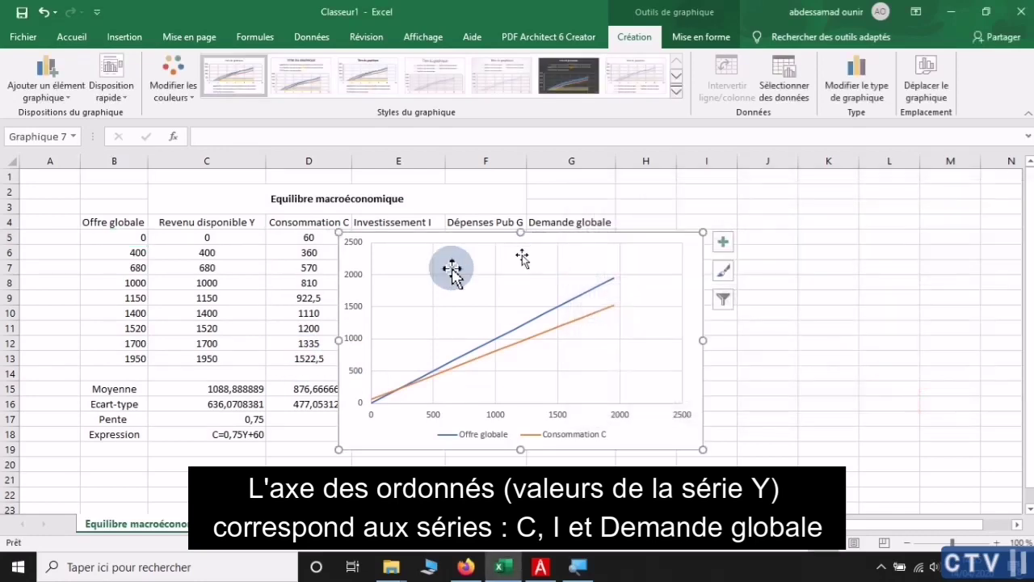
left_click_drag(359, 255, 651, 216)
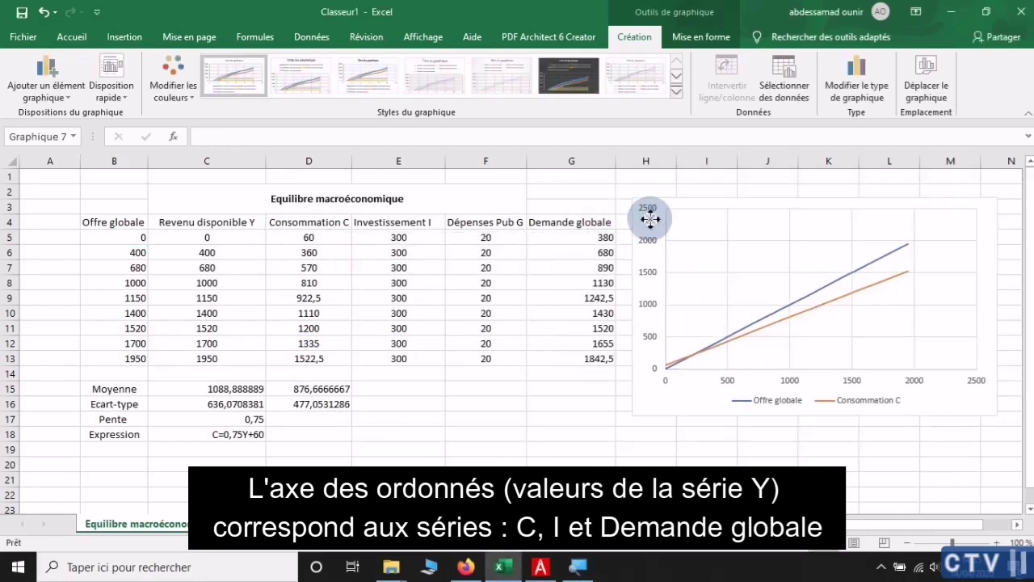
Add a Demande globale series named from G4, with X B5:B13 and Y G5:G12
right_click(650, 216)
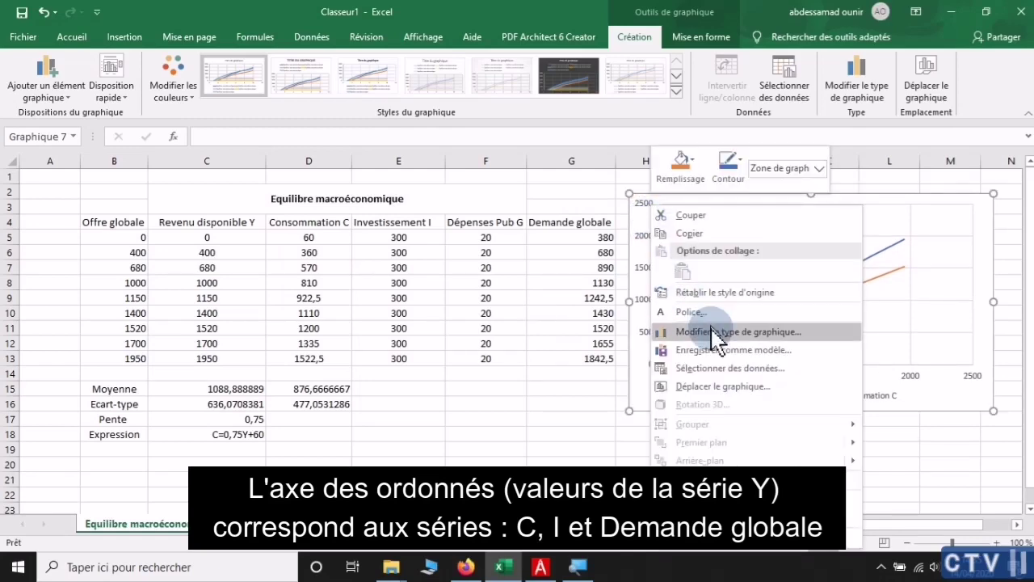
left_click(730, 369)
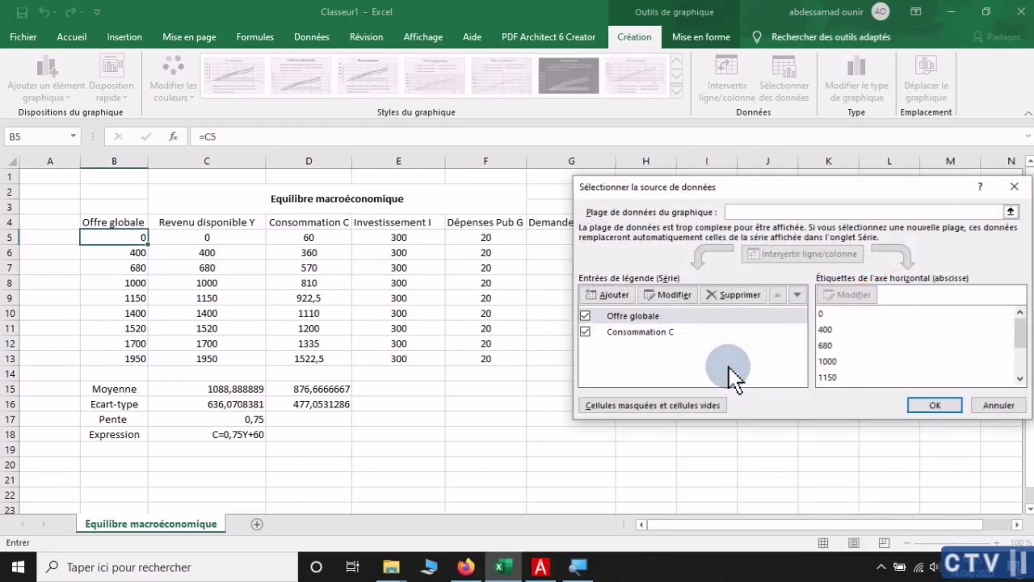
left_click(618, 295)
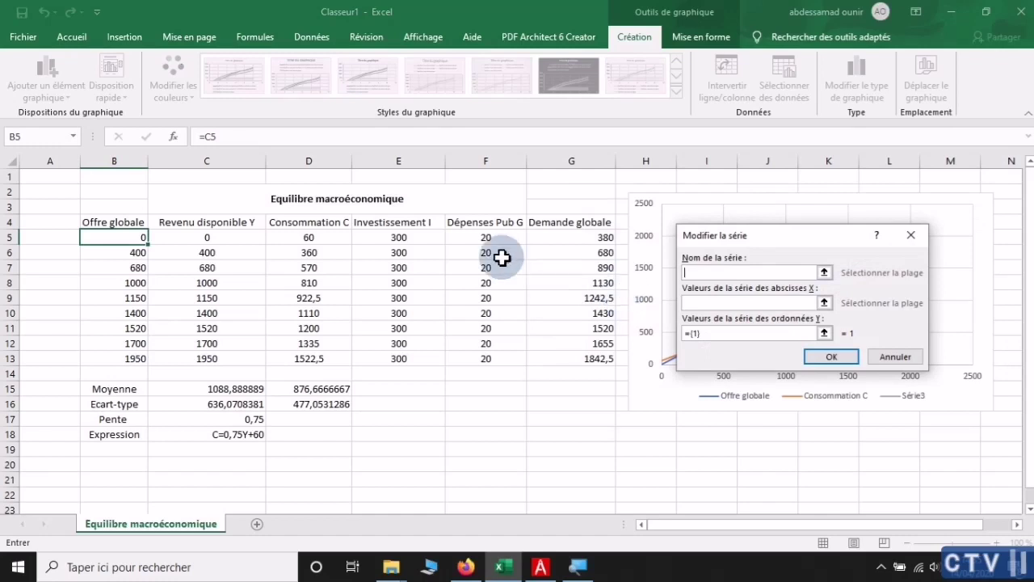
left_click(573, 226)
left_click(699, 302)
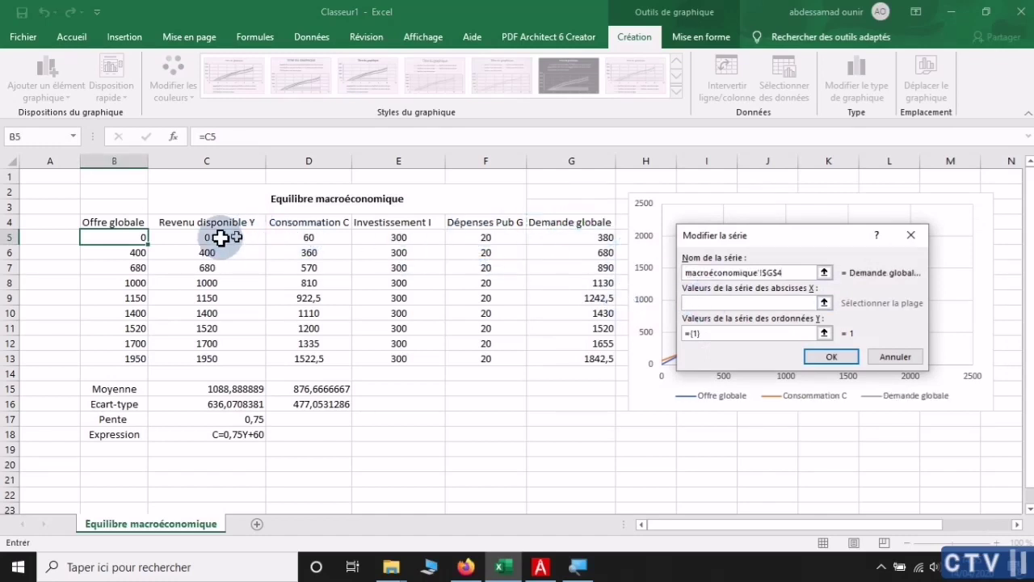
left_click_drag(122, 237, 132, 358)
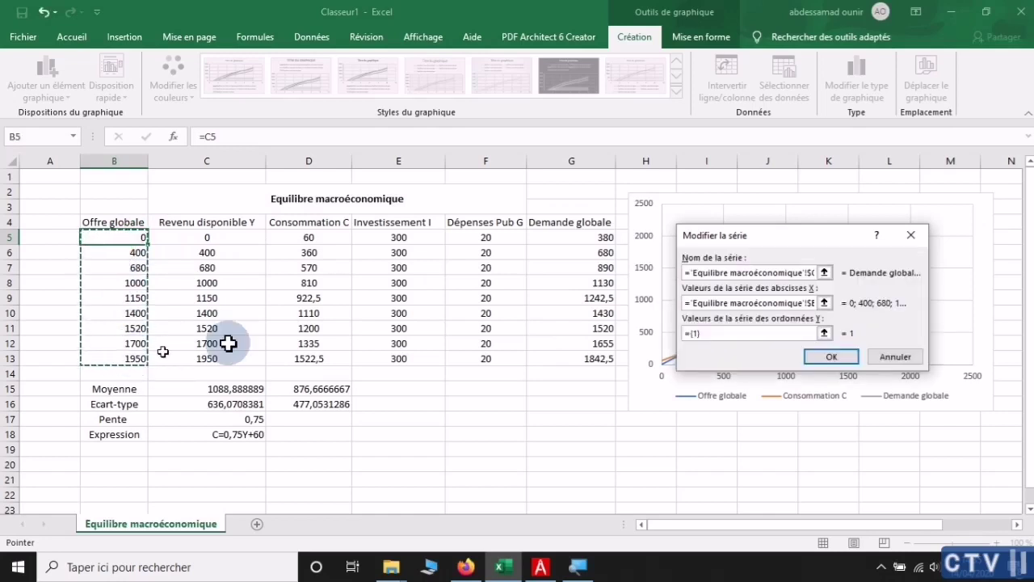
left_click(731, 334)
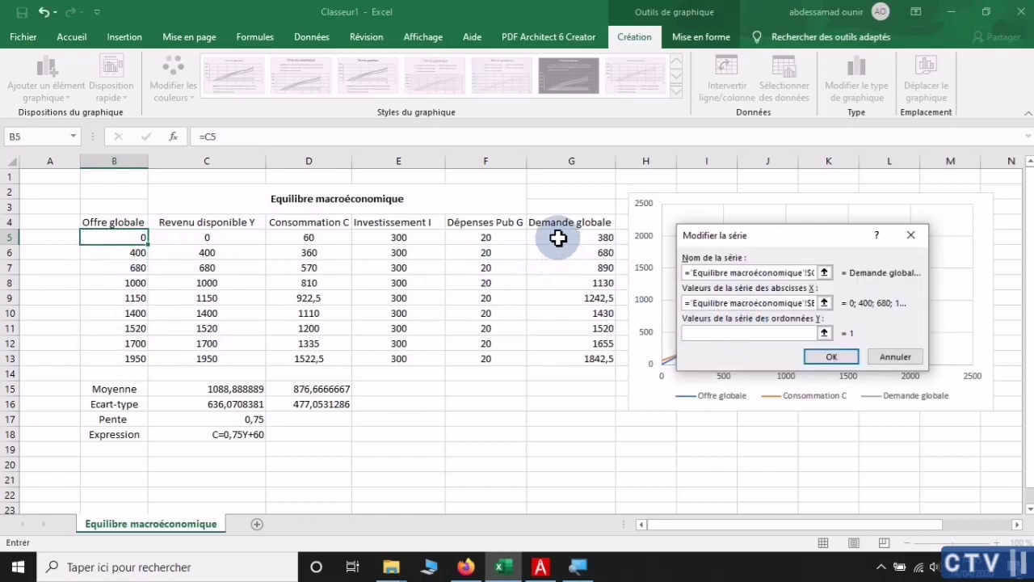
left_click_drag(558, 237, 573, 342)
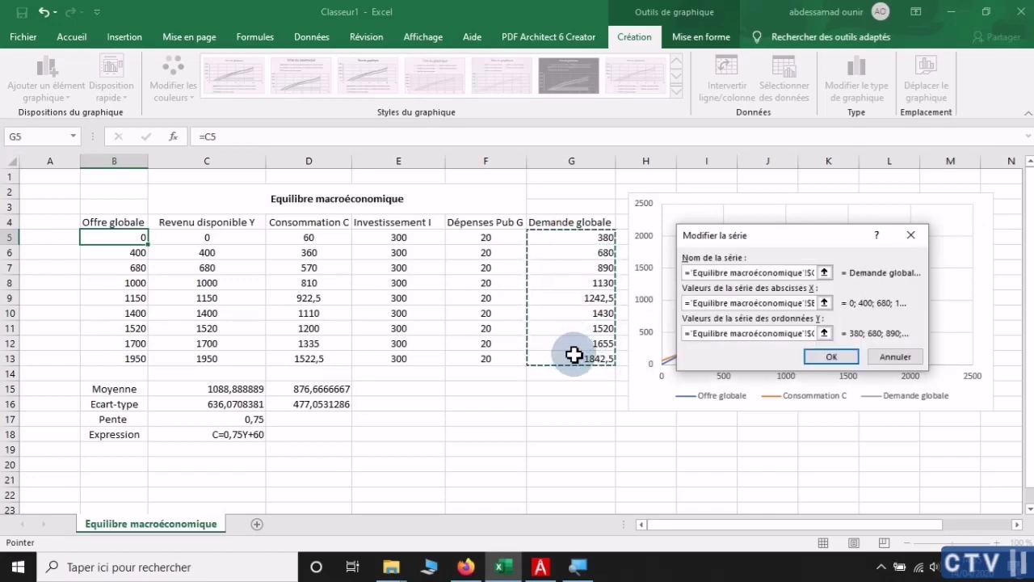
left_click(822, 362)
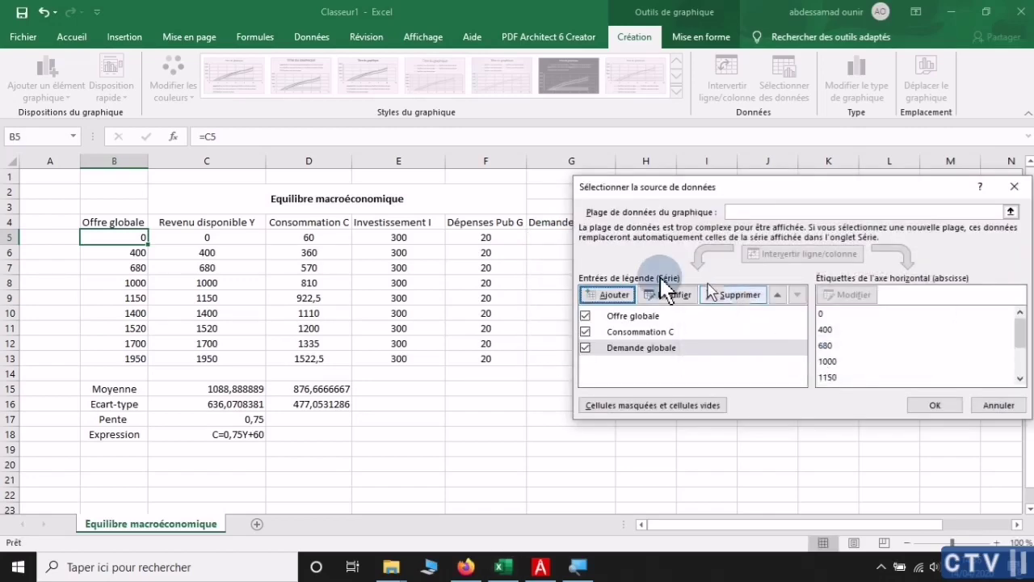
Add an Investissement I series with X values B5:B13 and Y values E5:E13
left_click(611, 294)
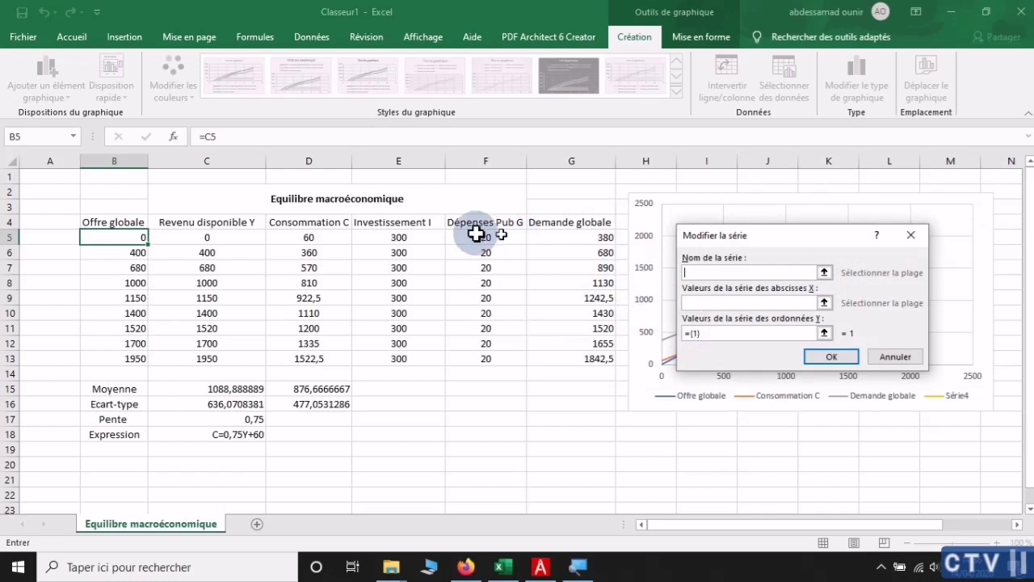
left_click(404, 222)
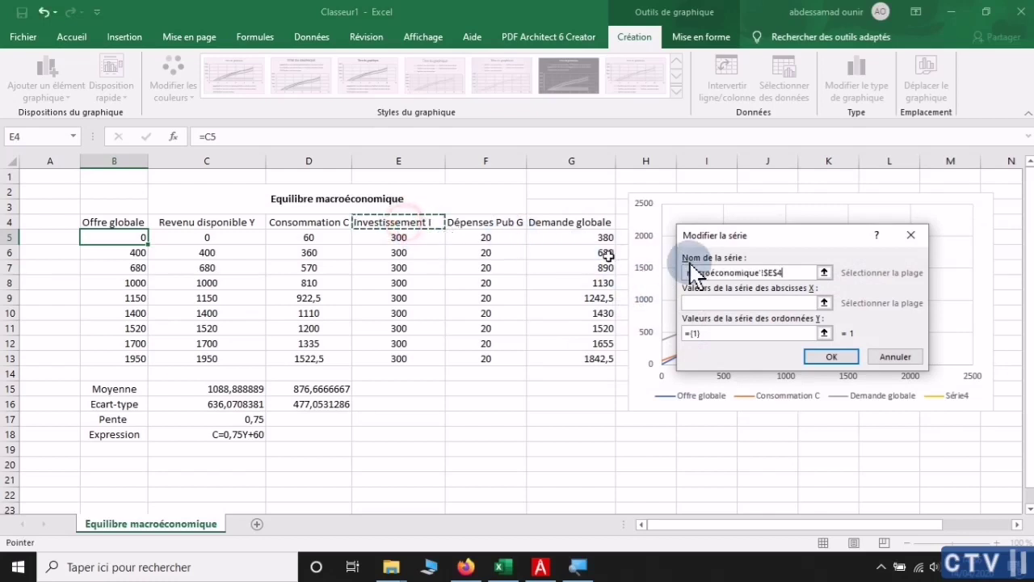
left_click(711, 301)
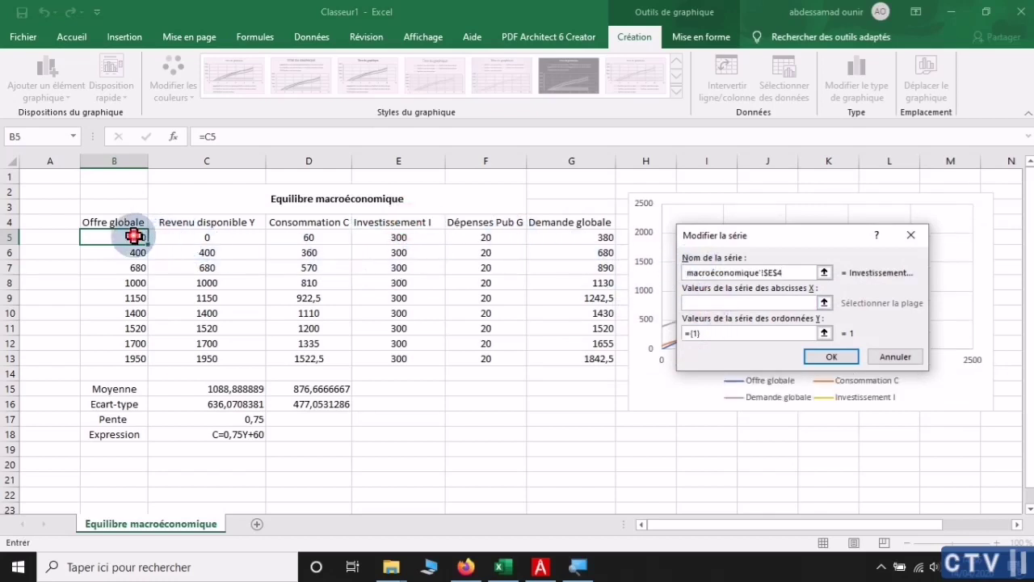
left_click_drag(134, 235, 136, 355)
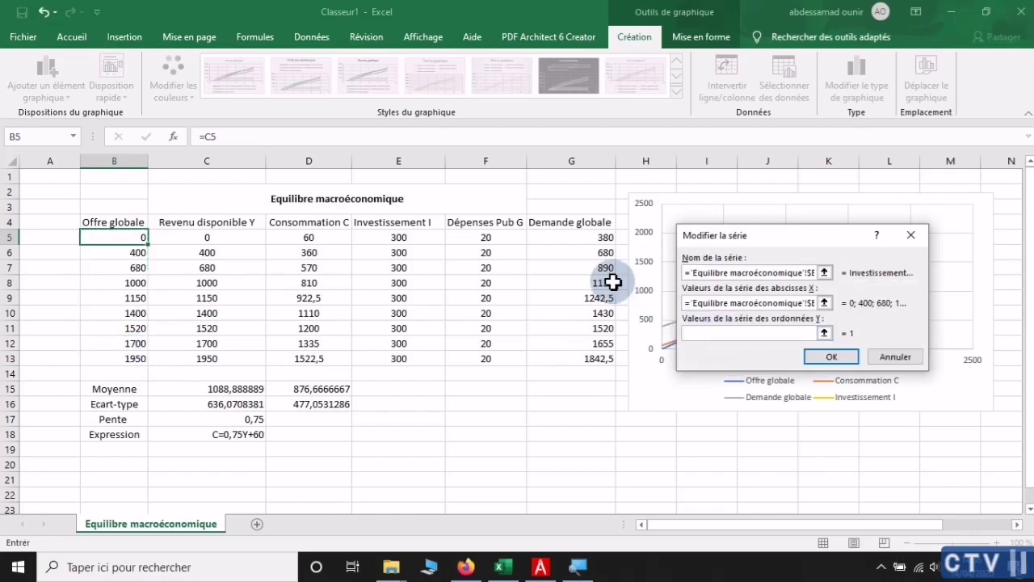
left_click_drag(404, 237, 406, 358)
left_click(825, 356)
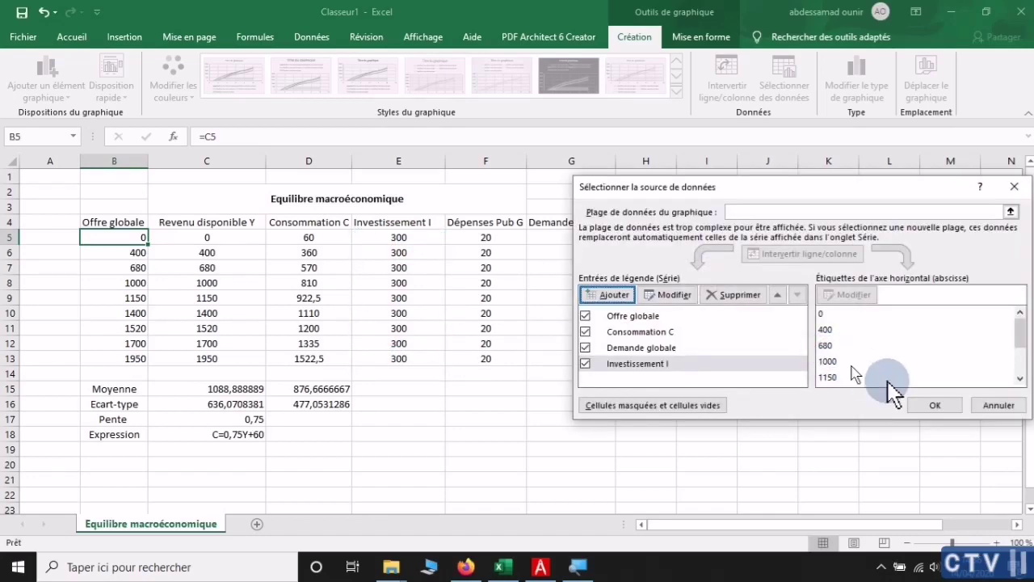
left_click(924, 406)
left_click(696, 463)
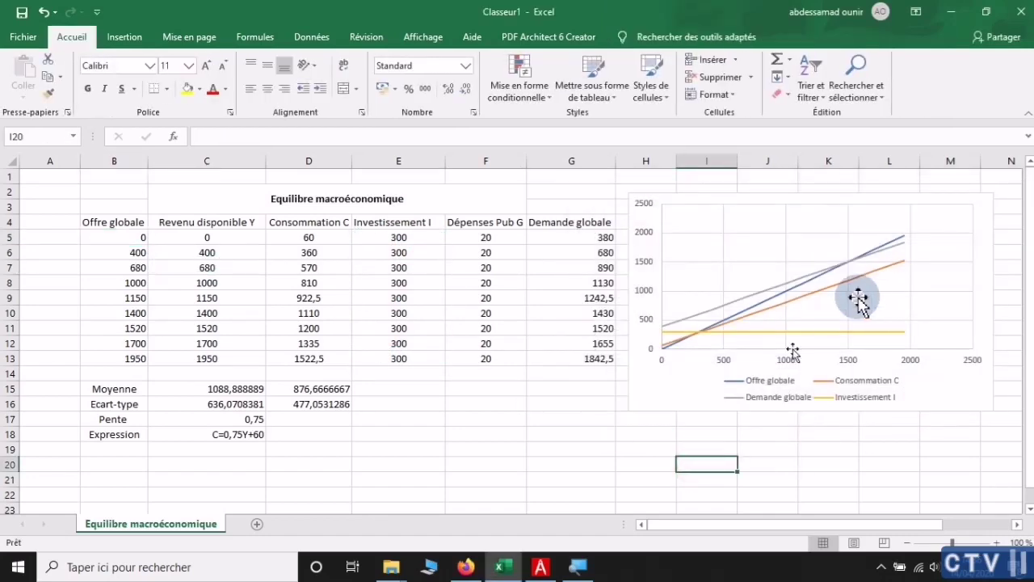
Drag the four-series chart left over the table and enlarge it wider and taller
left_click(847, 265)
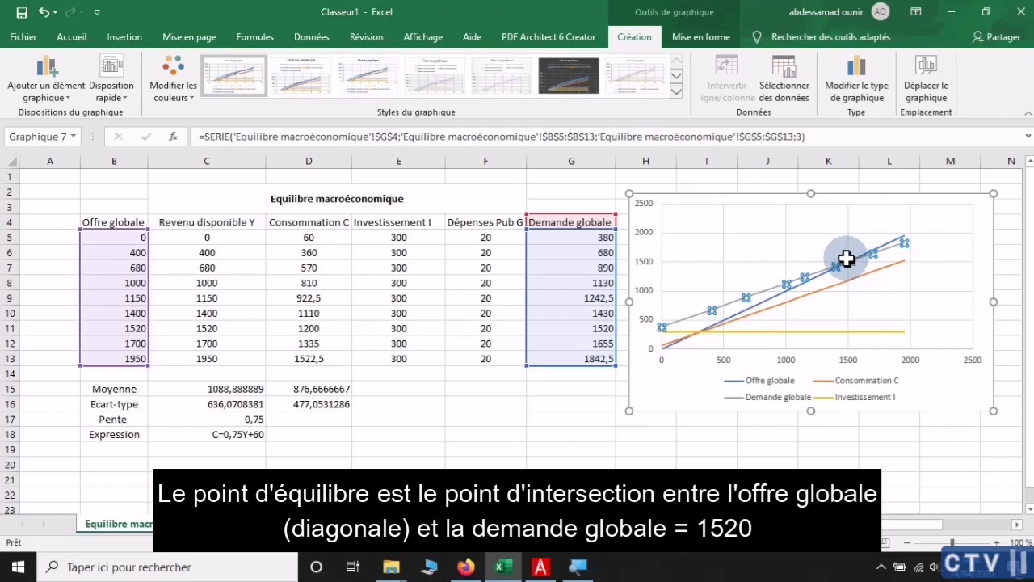
left_click(822, 238)
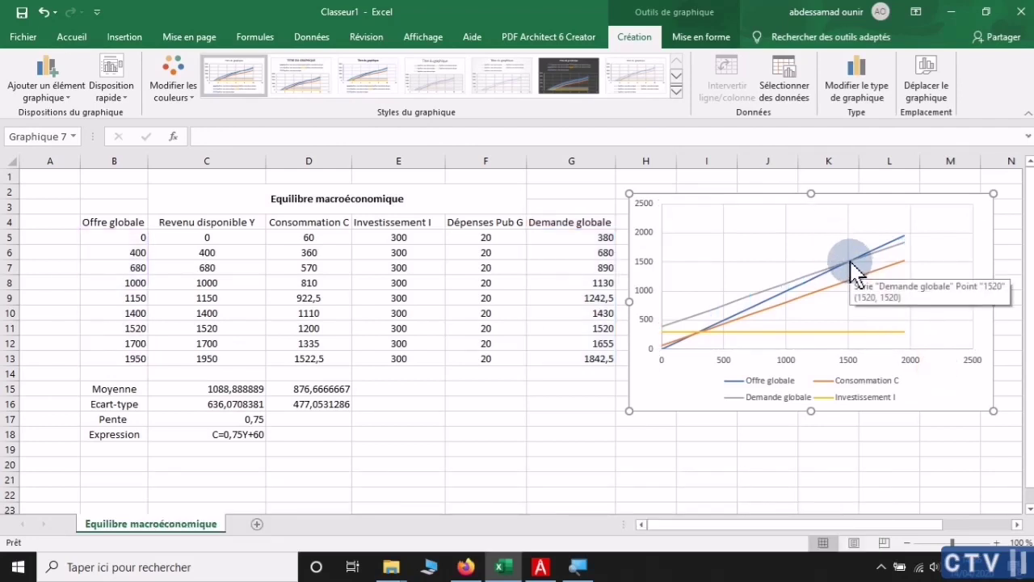
right_click(687, 391)
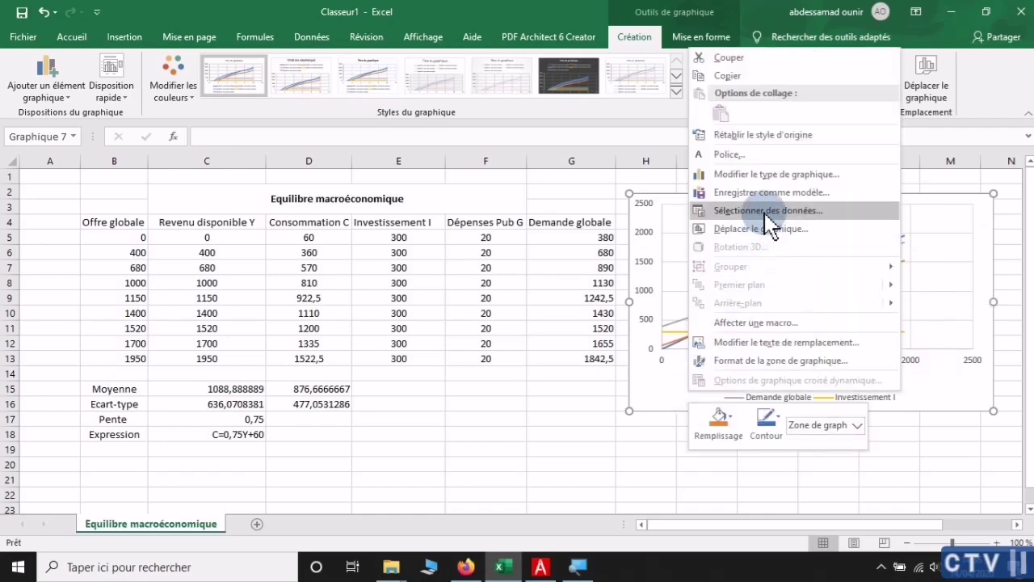
left_click(954, 391)
left_click_drag(990, 207, 651, 233)
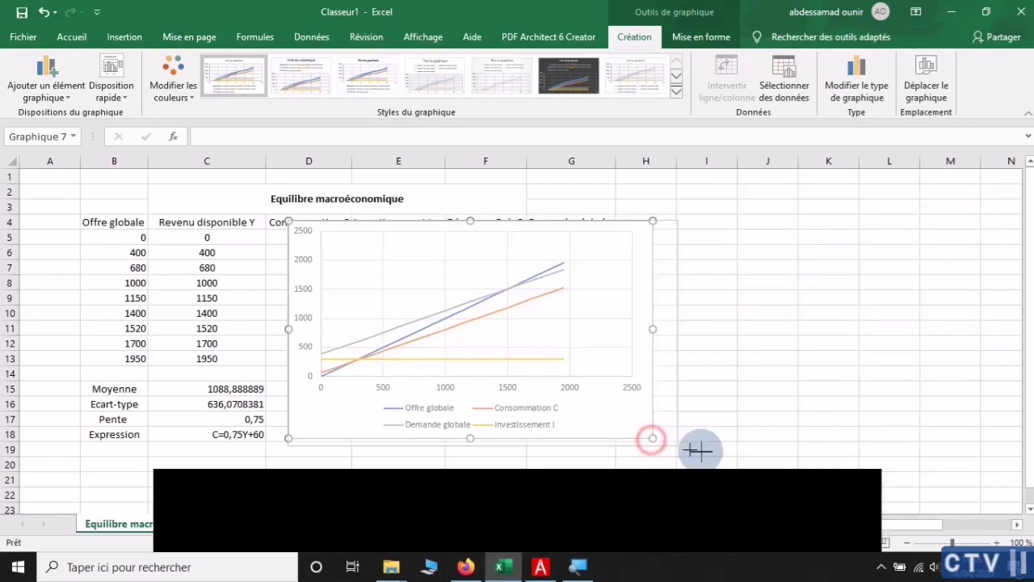
left_click_drag(651, 439, 713, 455)
Add placeholder axis titles to the chart
left_click(737, 233)
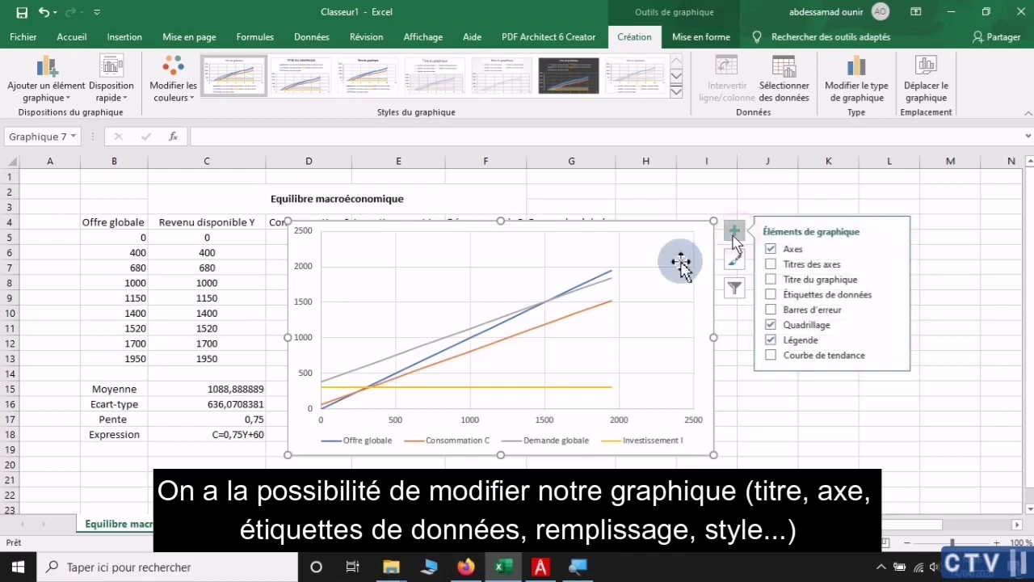
left_click(773, 266)
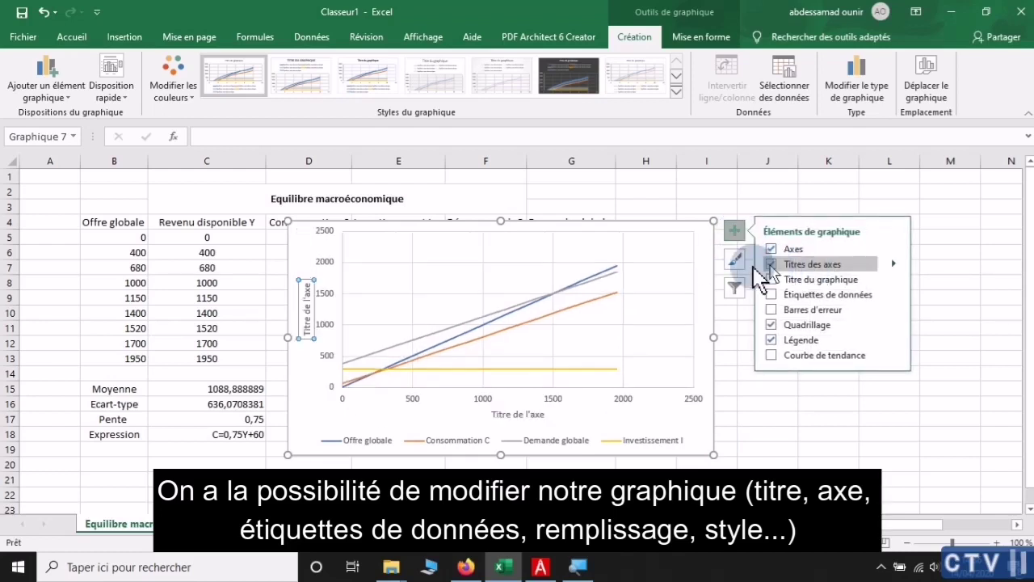
left_click(312, 325)
left_click(304, 309)
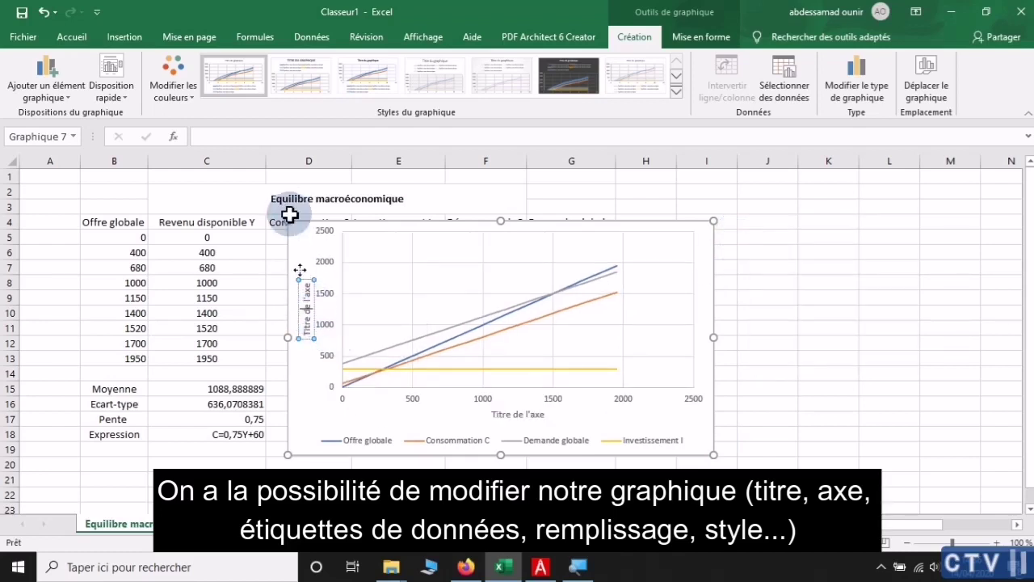
Apply a light chart style with a title and a bottom legend
left_click(566, 75)
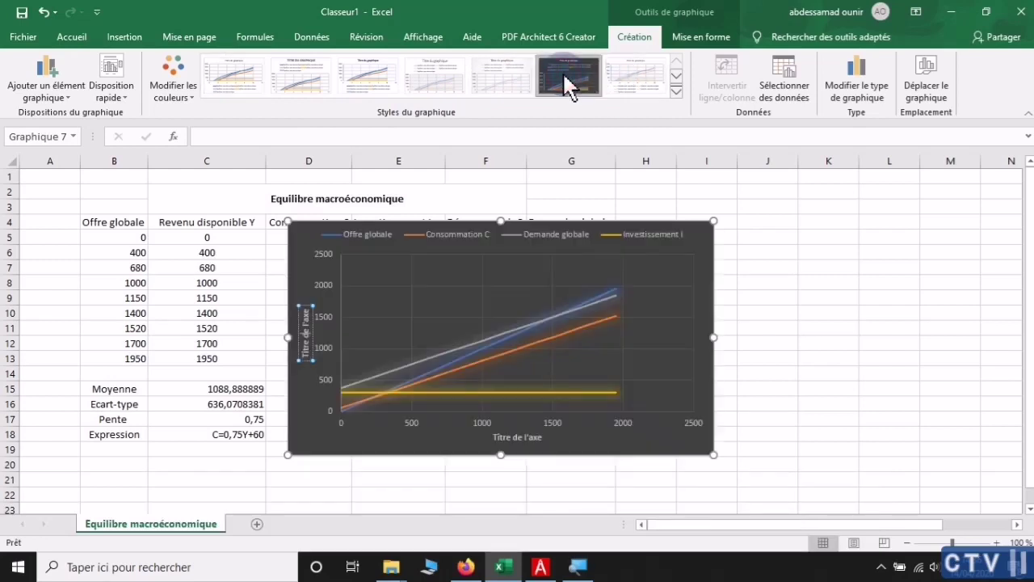
left_click(675, 90)
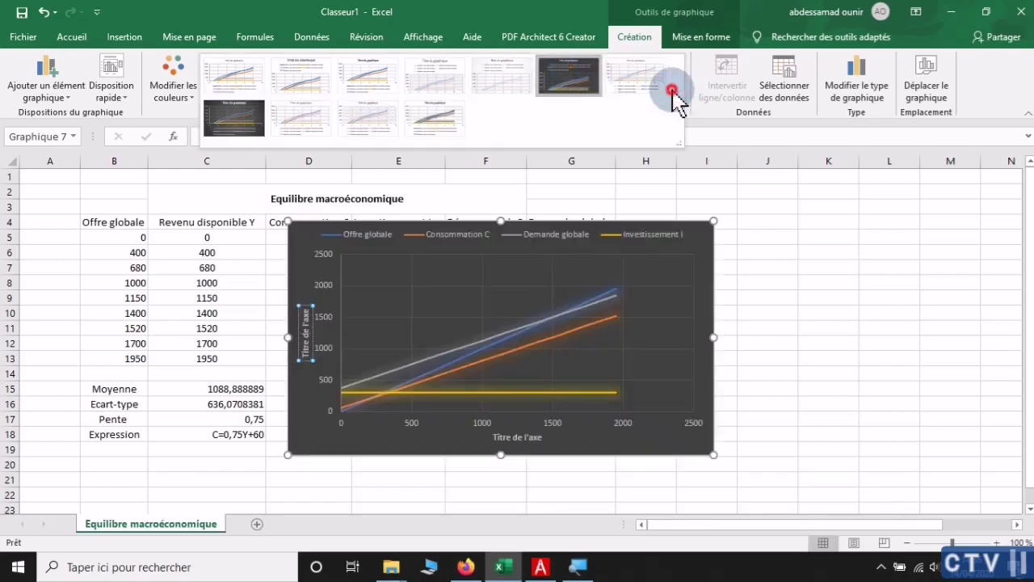
left_click(305, 118)
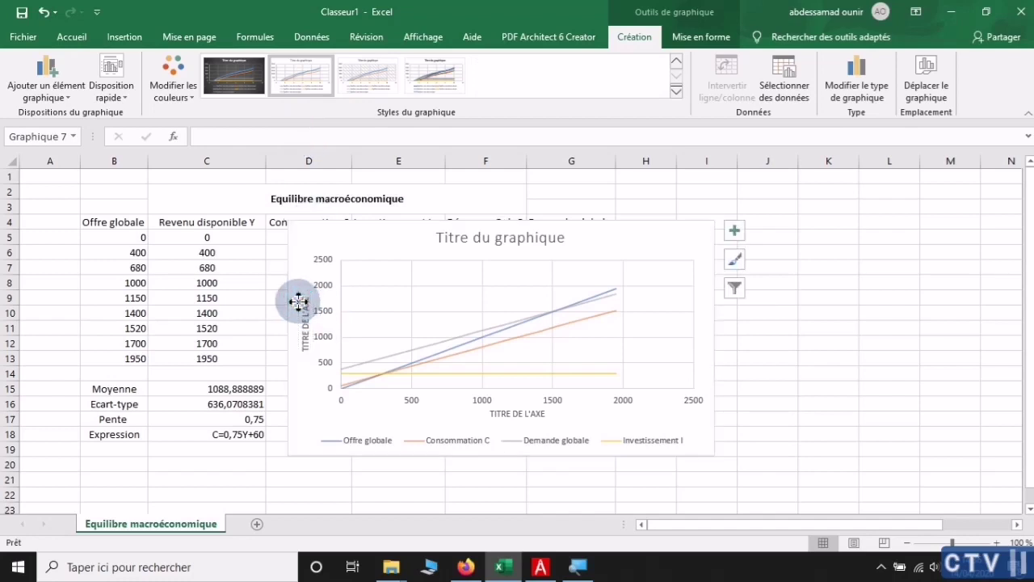
Delete the vertical axis title and replace the chart heading with 'Equilibre macroéconomique'
key("Delete")
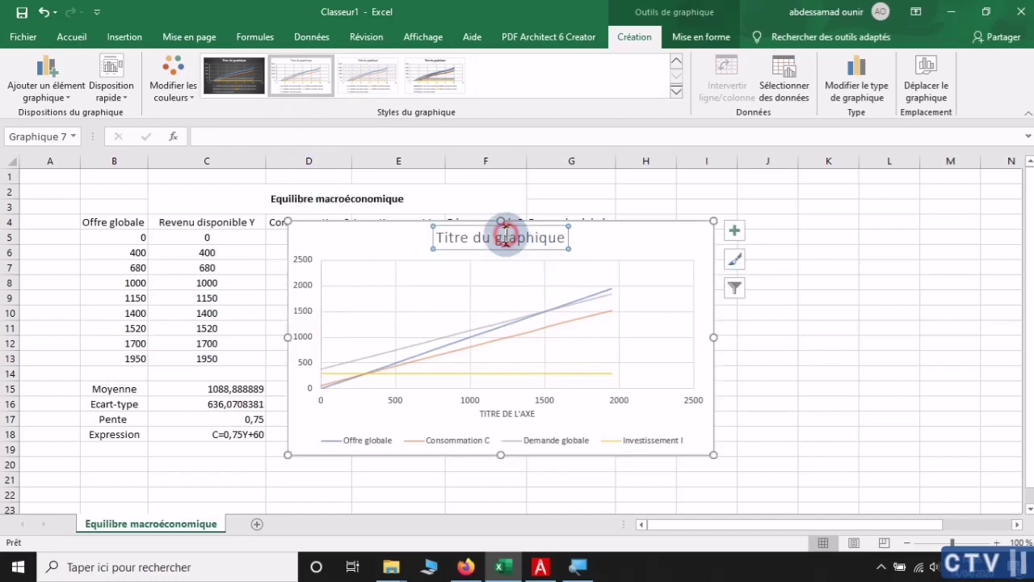
double_click(504, 237)
triple_click(504, 237)
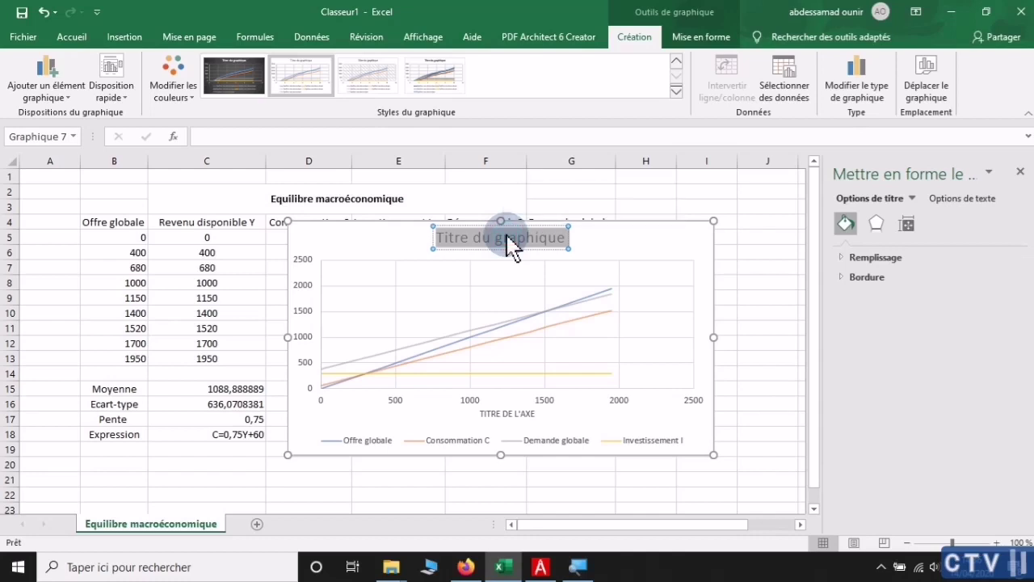
key("Delete")
type("Equilibre macroéconomi")
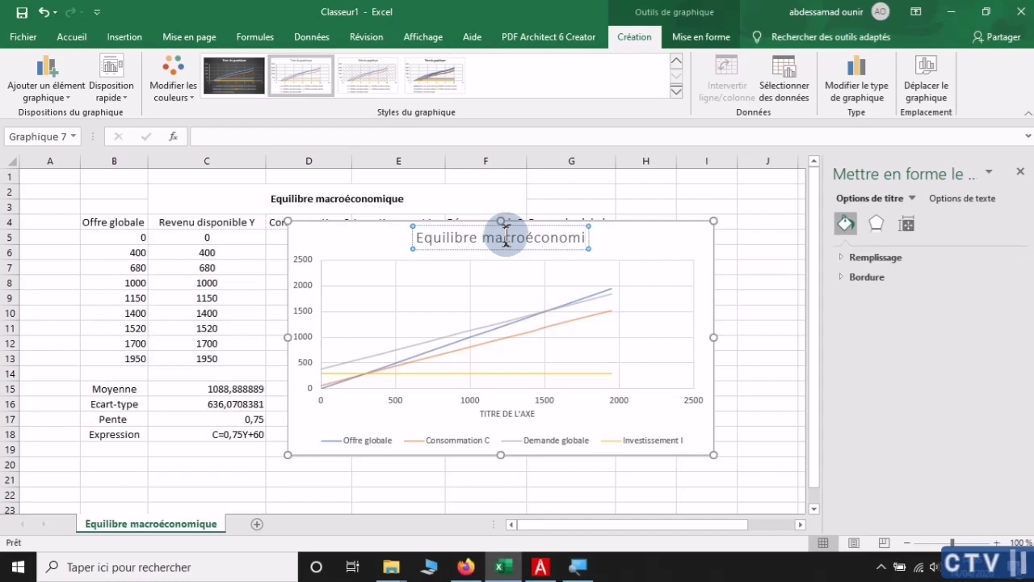
type("que")
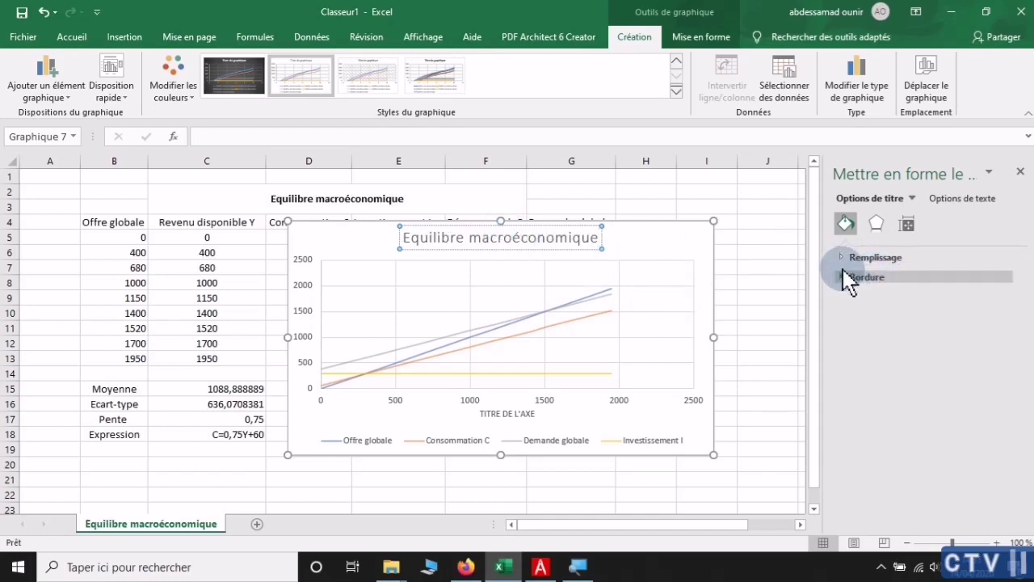
left_click(846, 258)
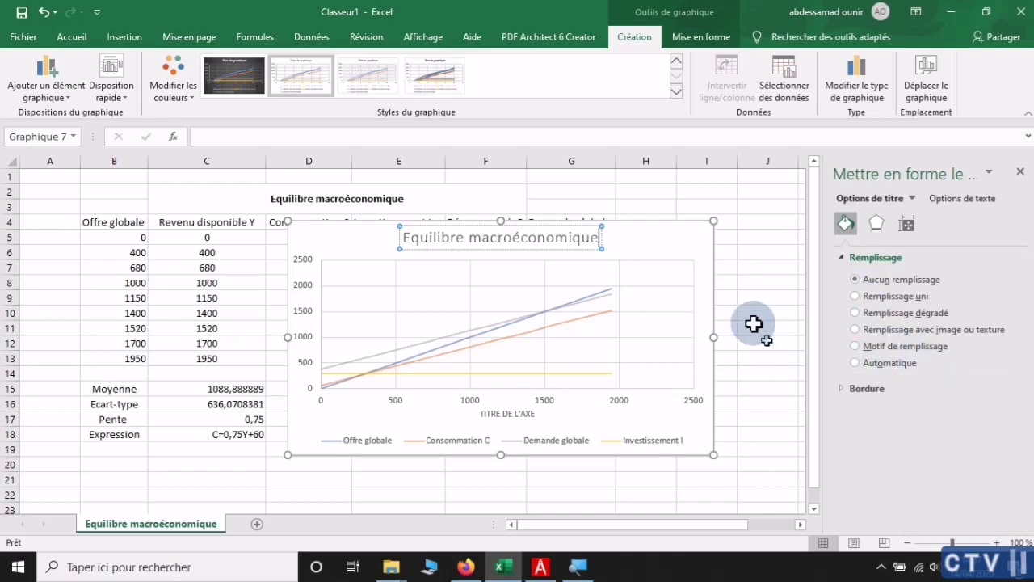
left_click(674, 244)
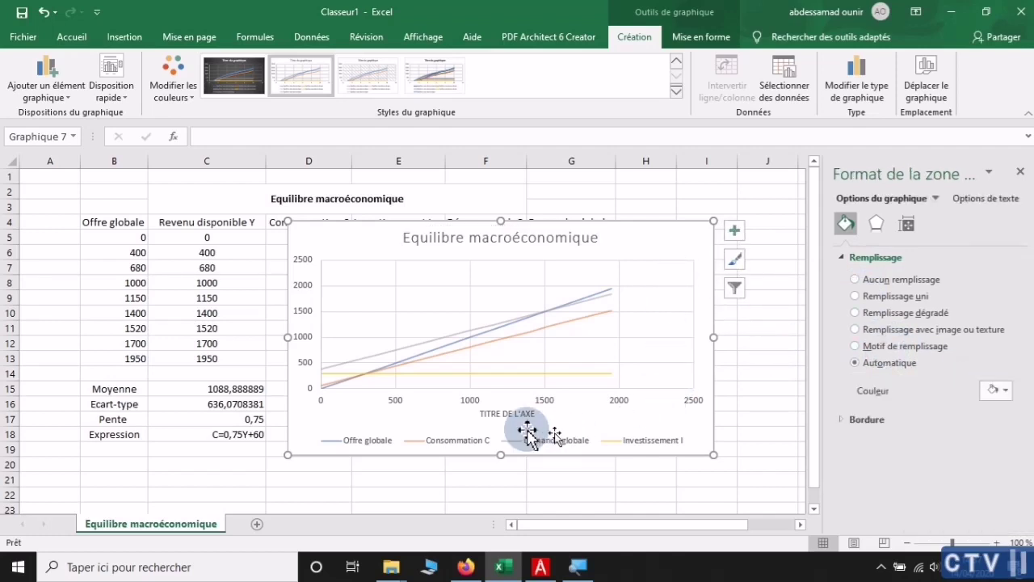
Make the chart title bold
left_click(480, 236)
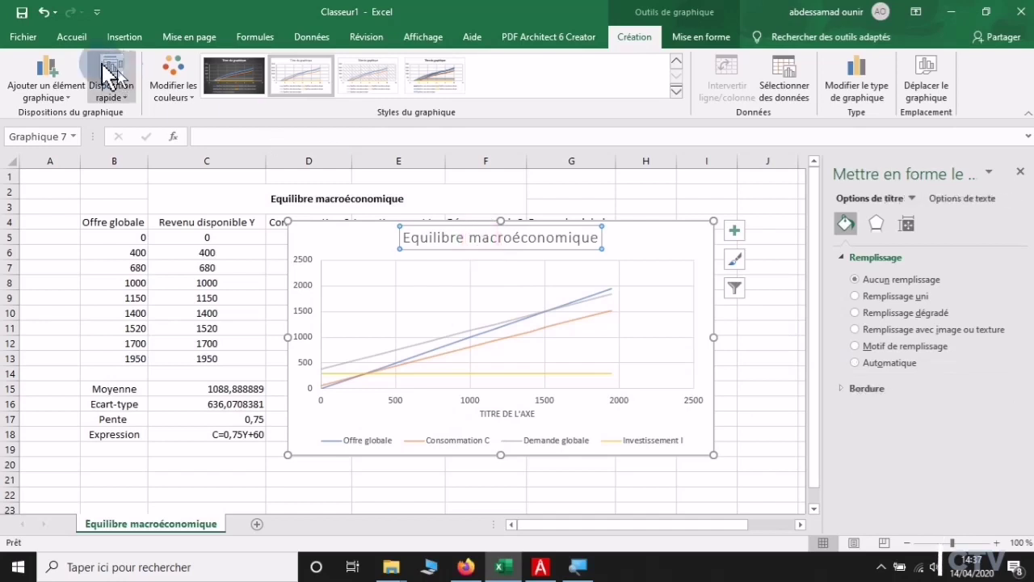
left_click(72, 36)
left_click(90, 91)
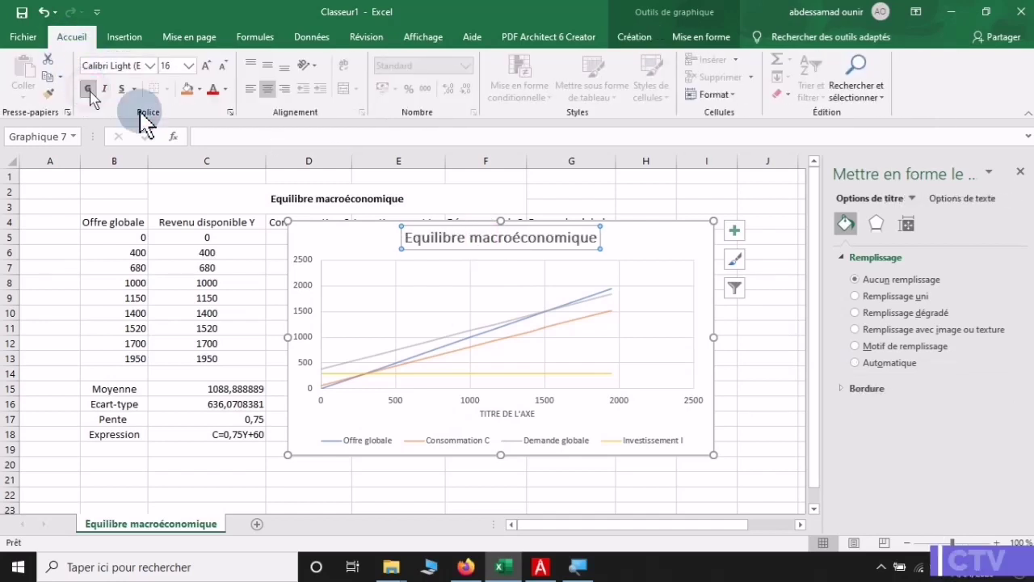
Delete the horizontal axis title from the chart
left_click(688, 237)
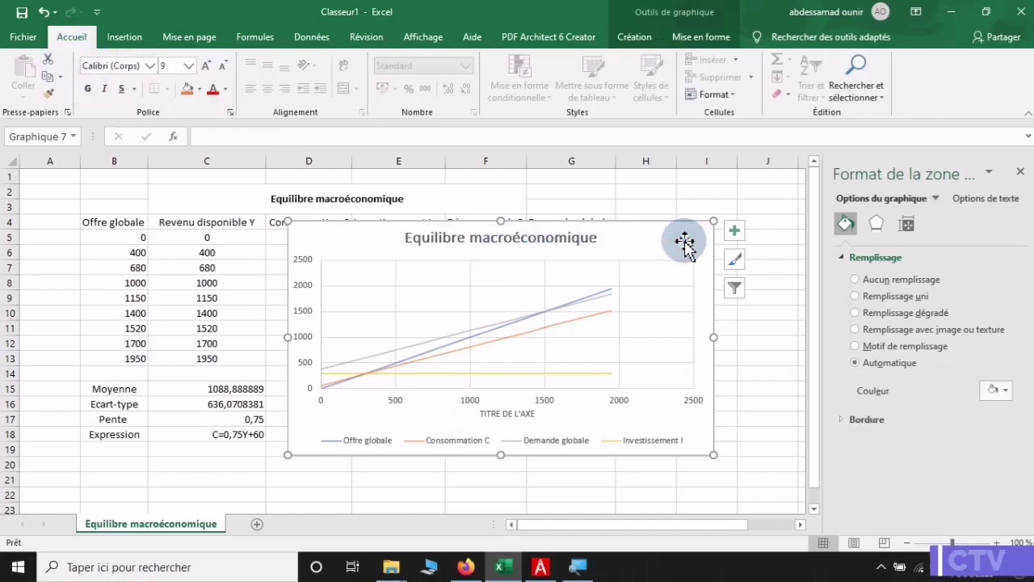
left_click(507, 414)
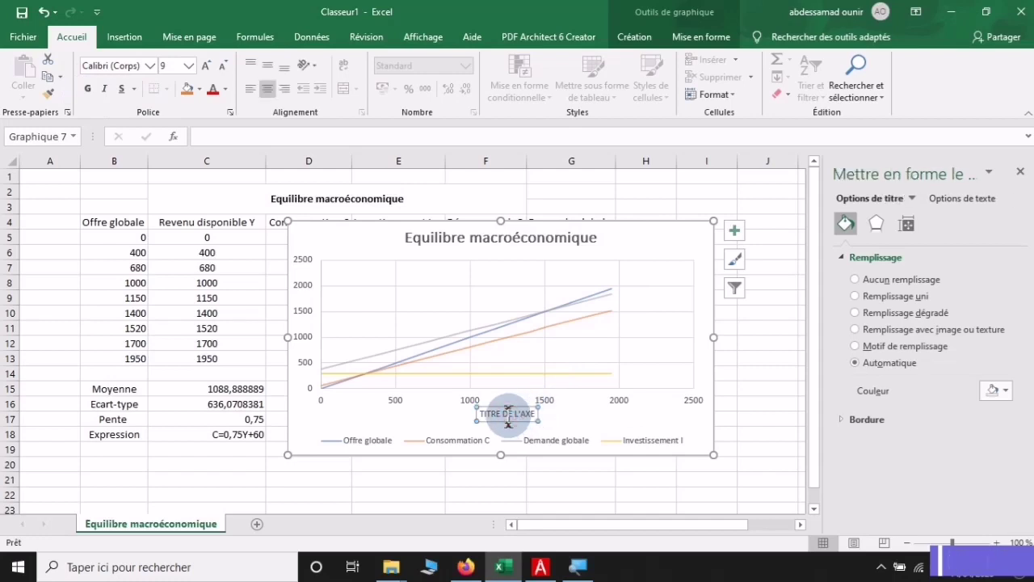
key("Delete")
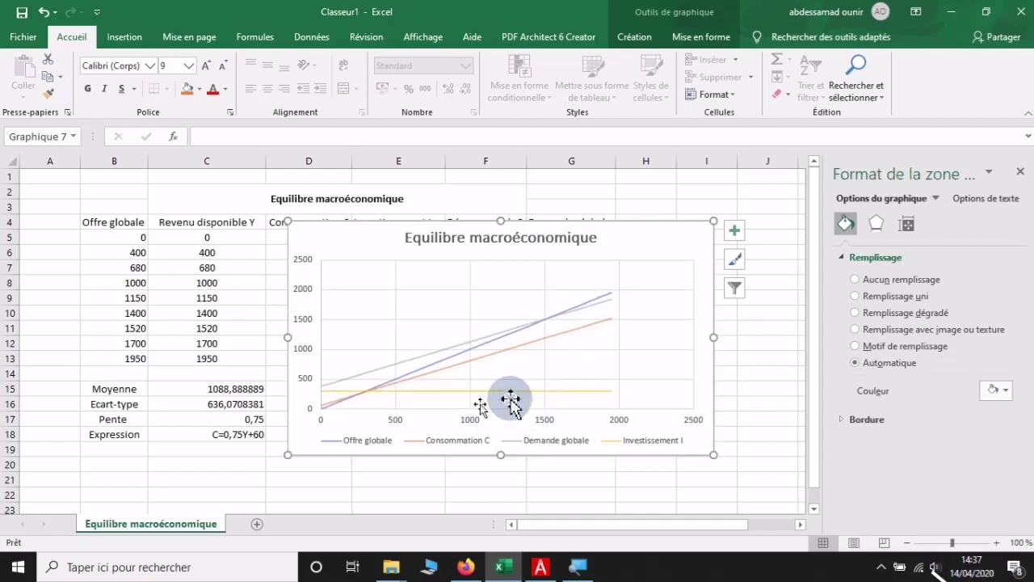